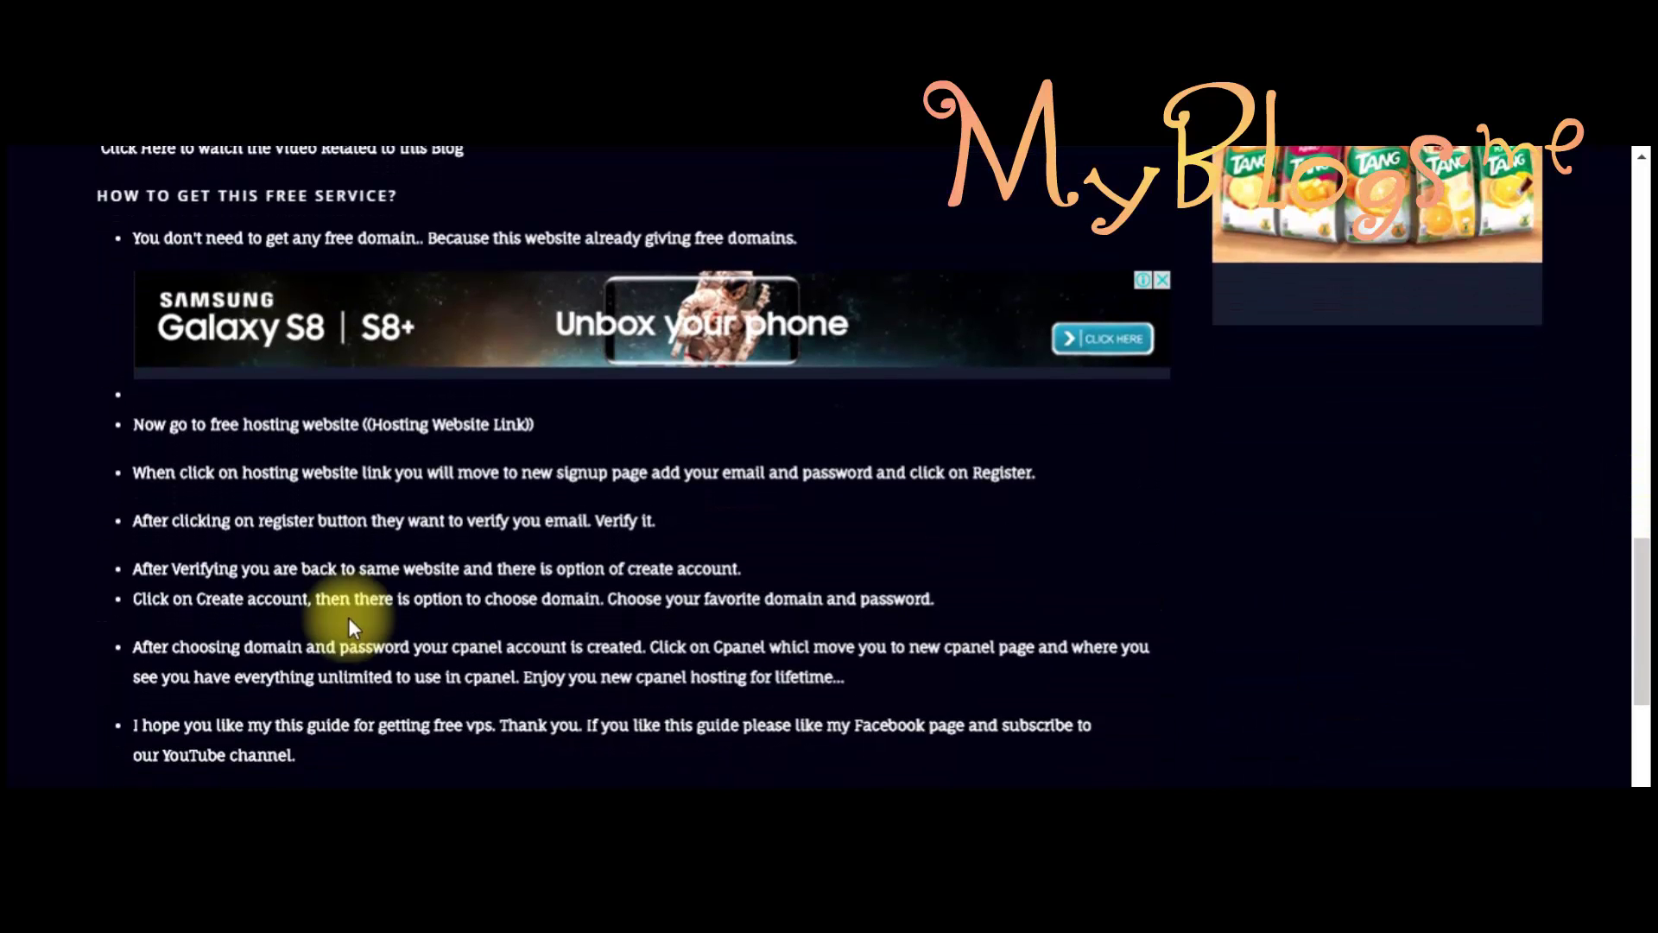
Step: Follow the free hosting link and skip the Shorte.st ad to reach the registration page
left_click(476, 426)
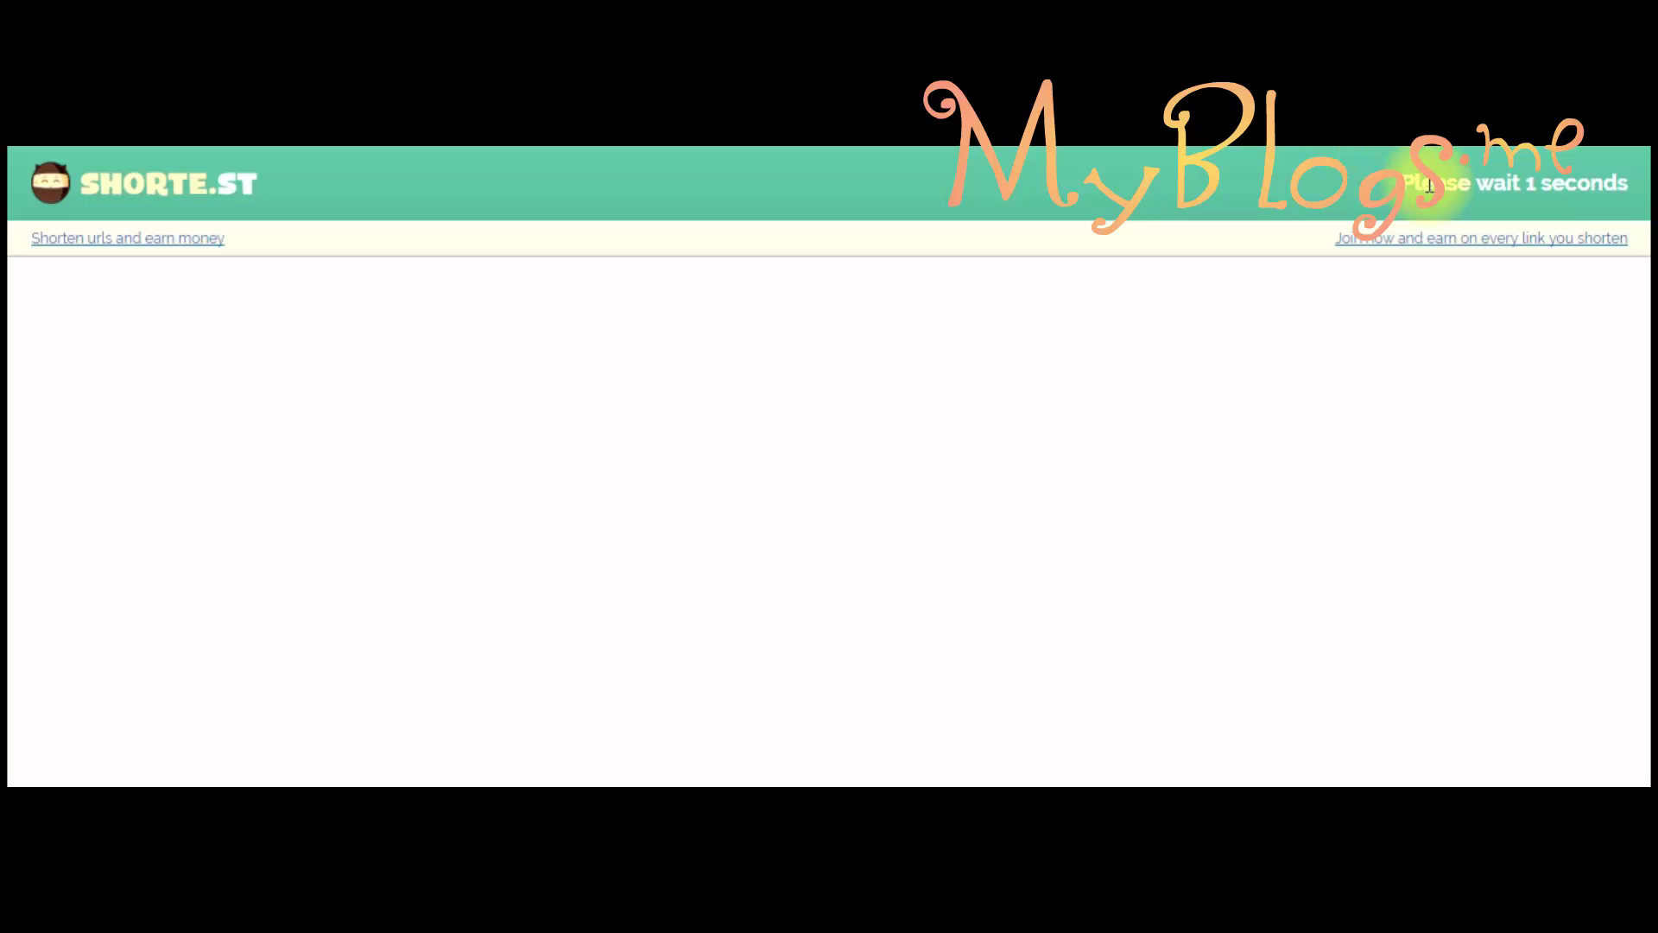
left_click(1530, 191)
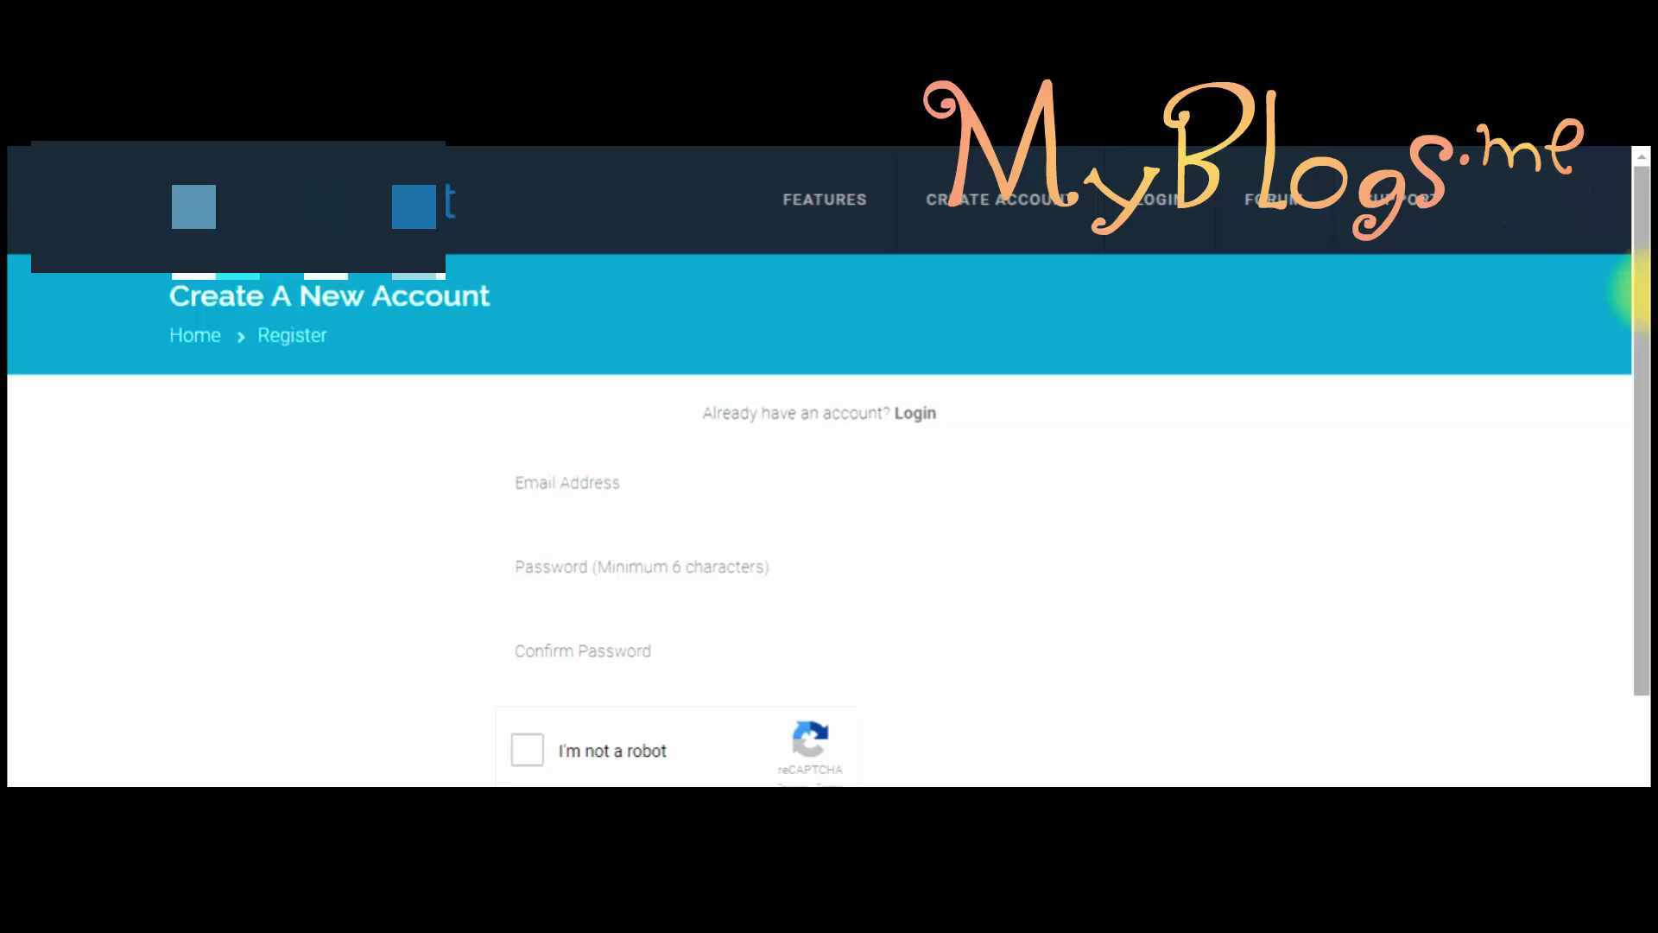
left_click_drag(1639, 289, 1639, 396)
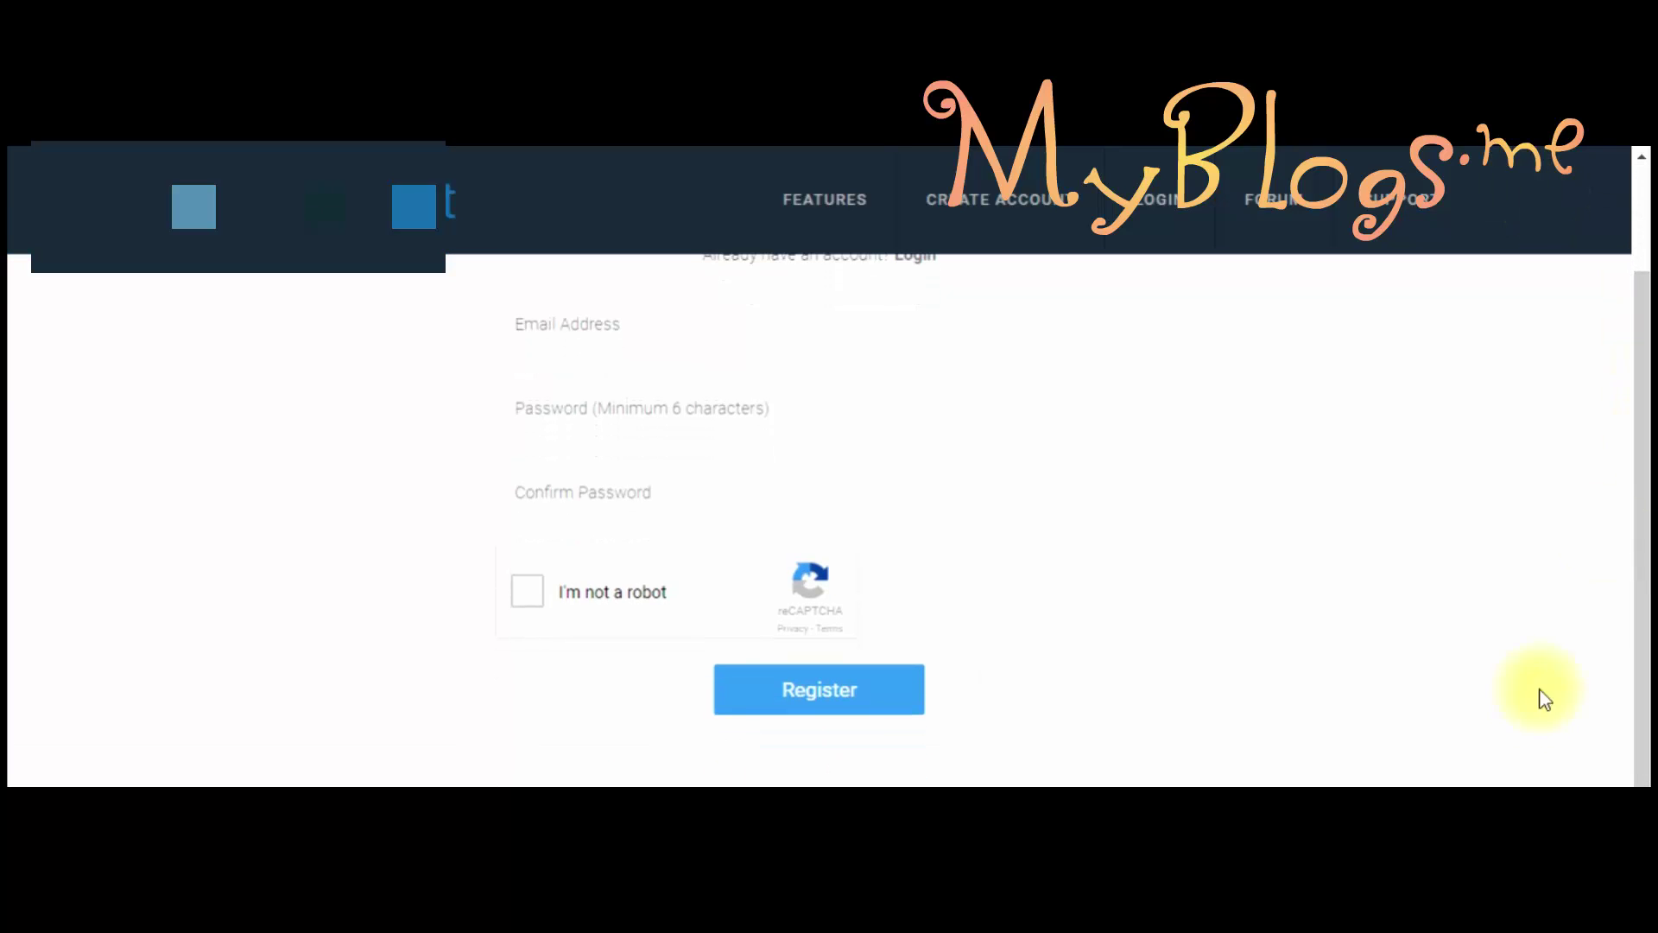
Step: Fill the registration e-mail field with the browser's saved e-mail address
scroll(737, 406, "up", 3)
left_click(736, 408)
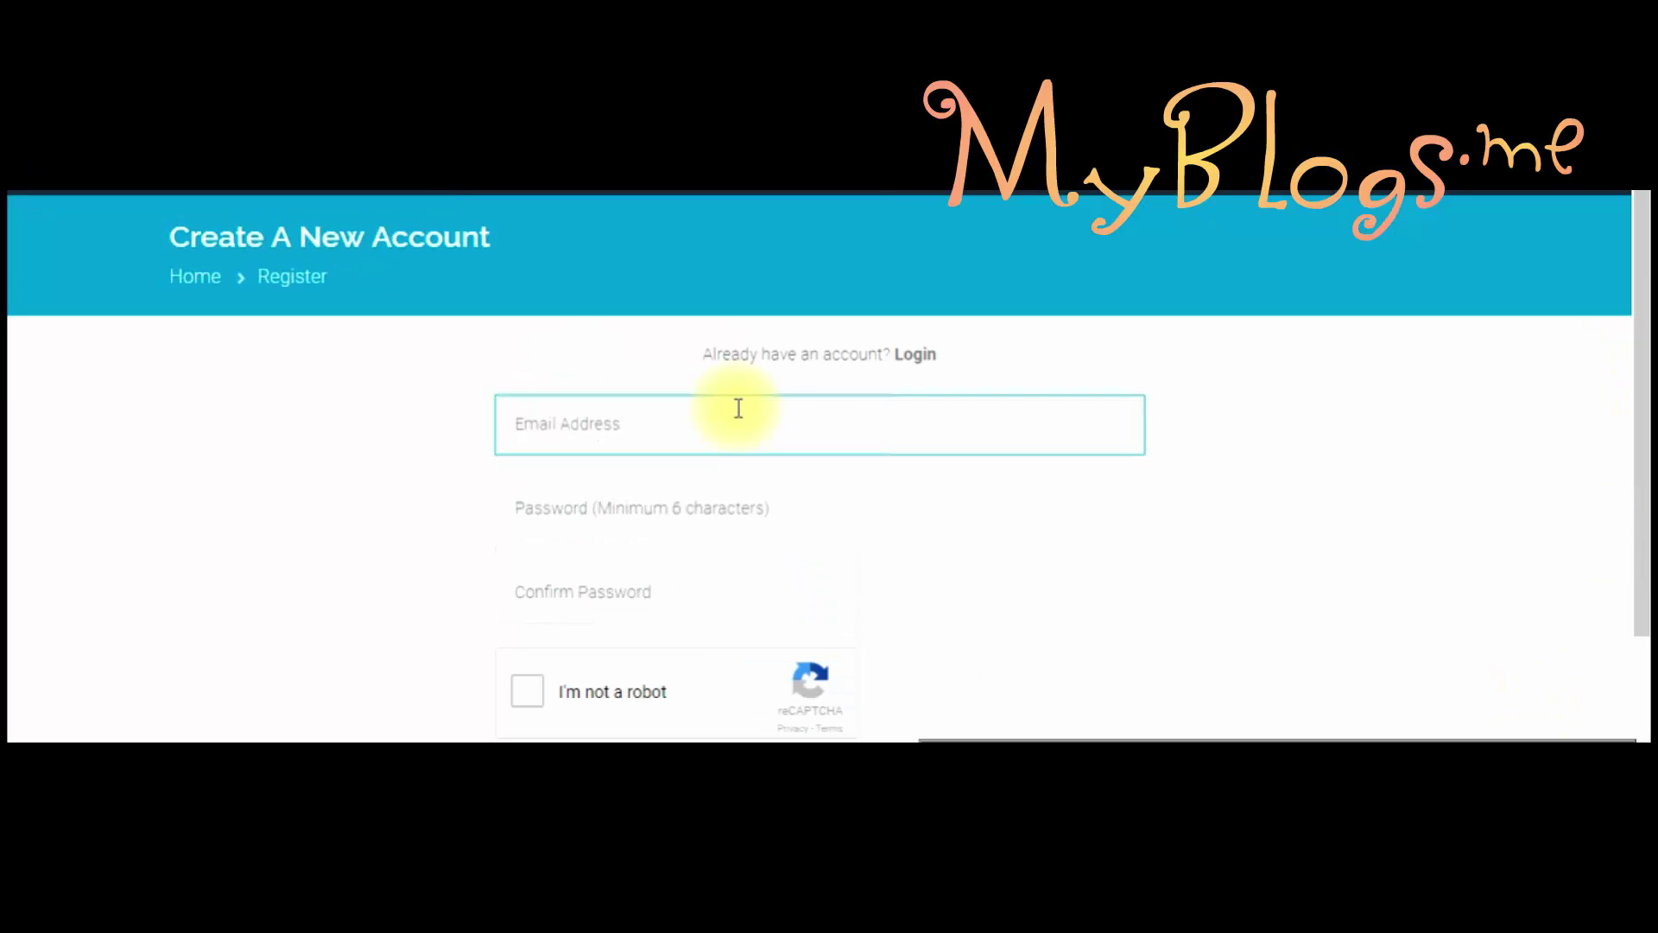
left_click(736, 409)
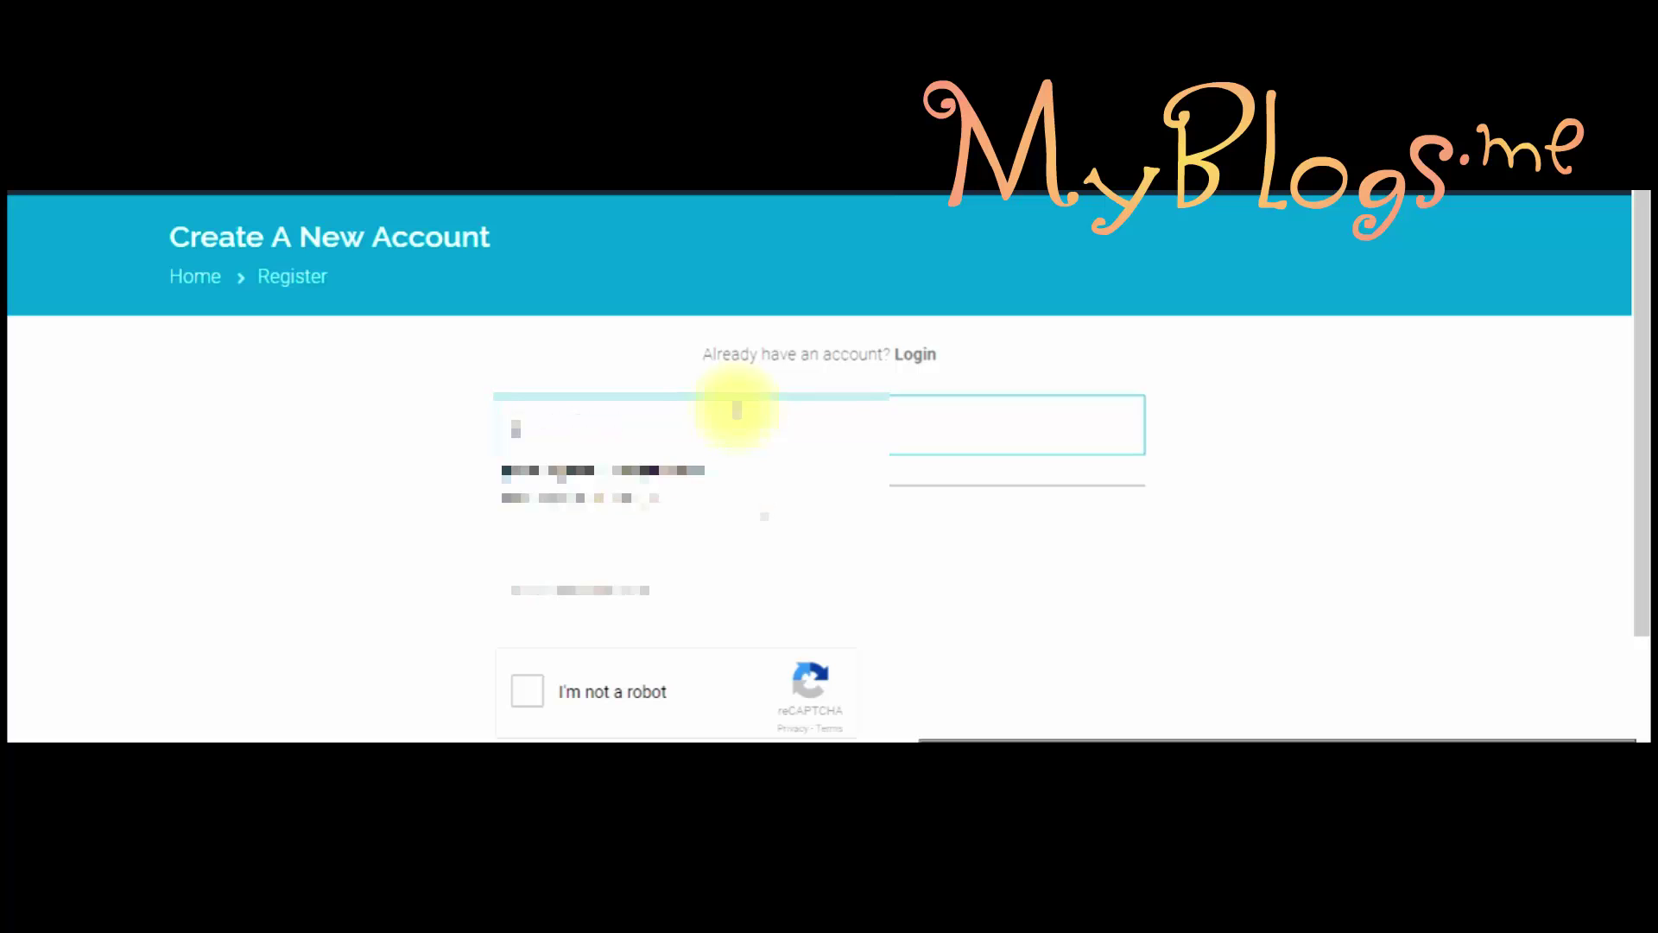
left_click(677, 484)
Step: Enter the account password in both Password and Confirm Password fields
left_click(633, 513)
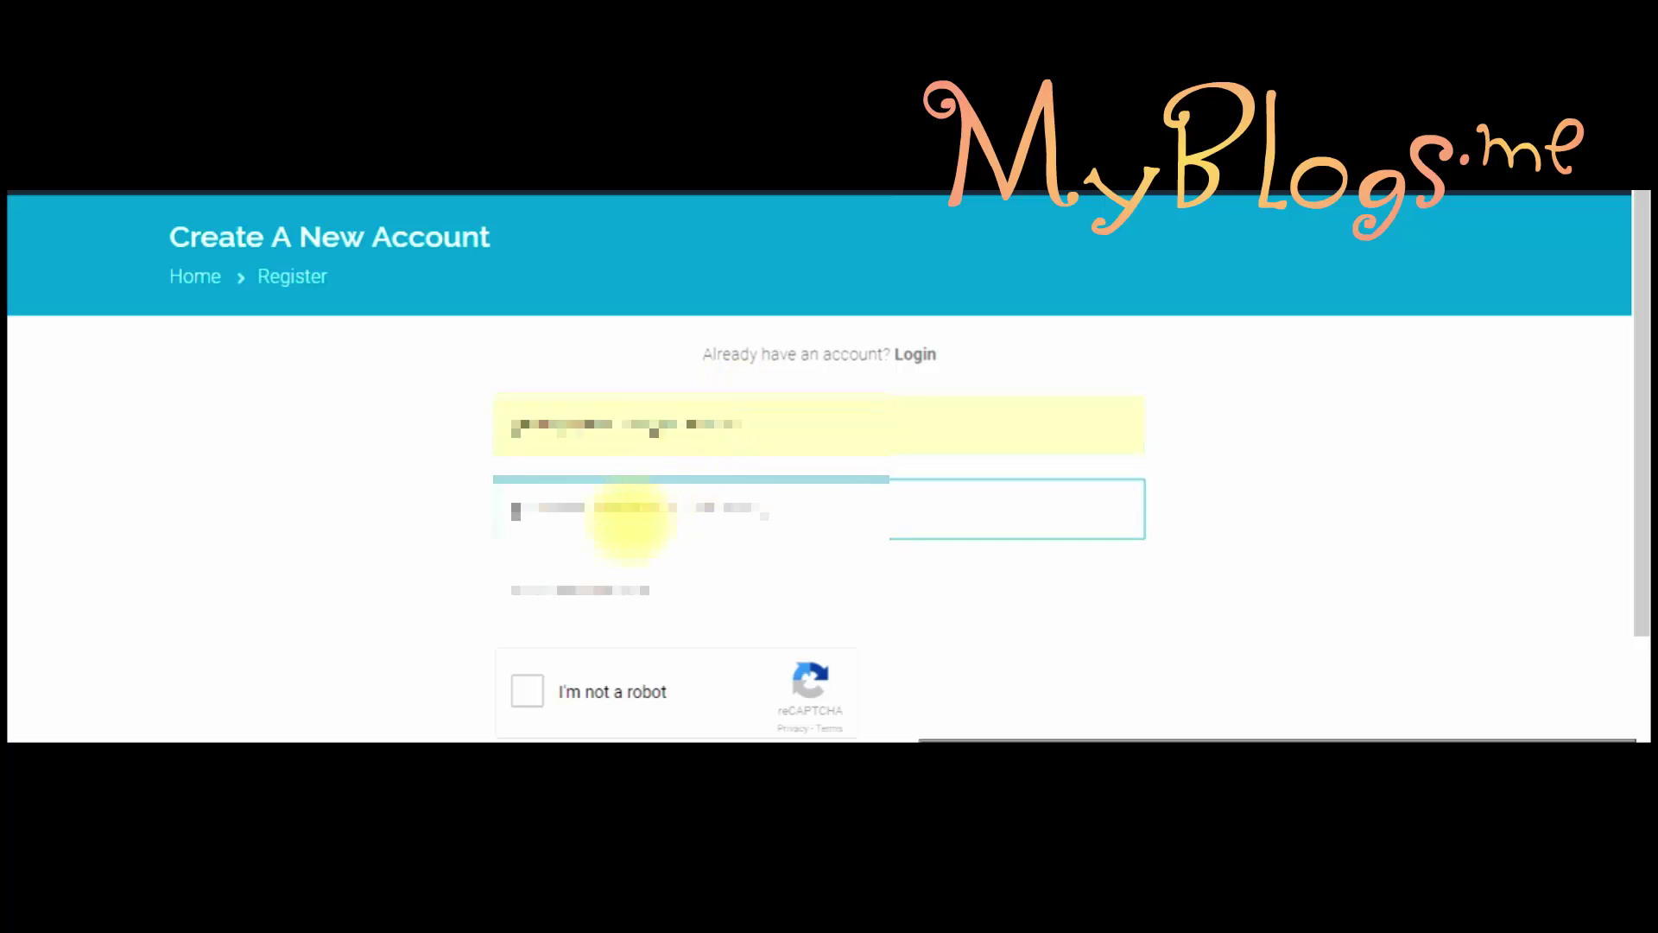
type("a")
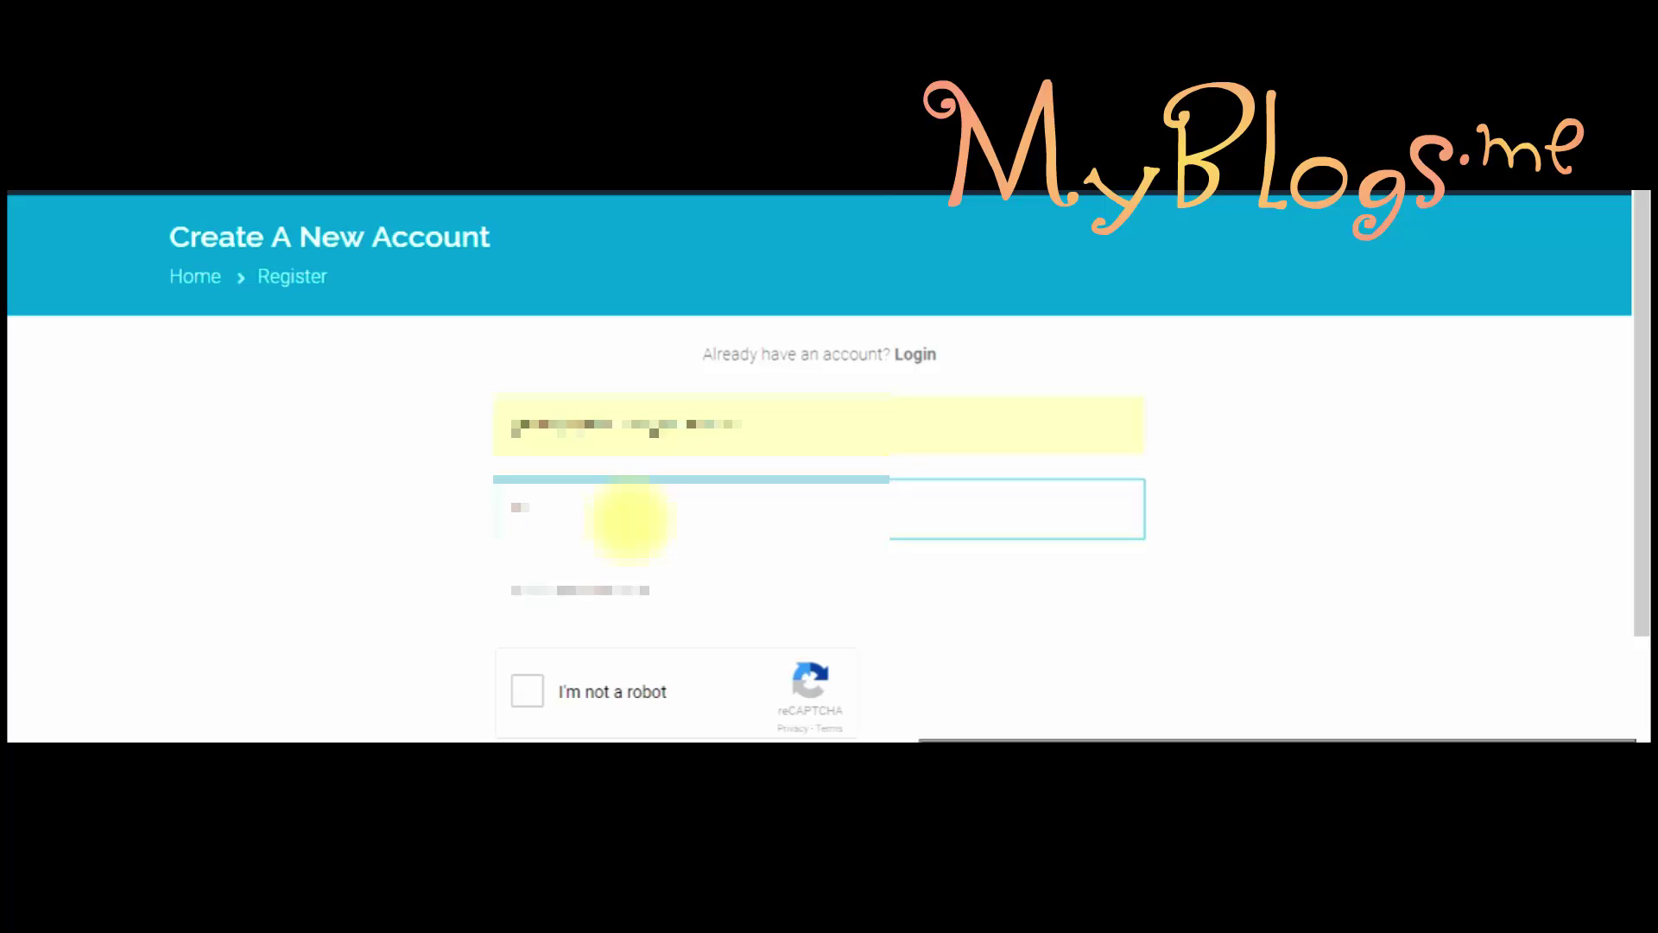
key("BackSpace")
type("abcd")
left_click(603, 594)
type("ab")
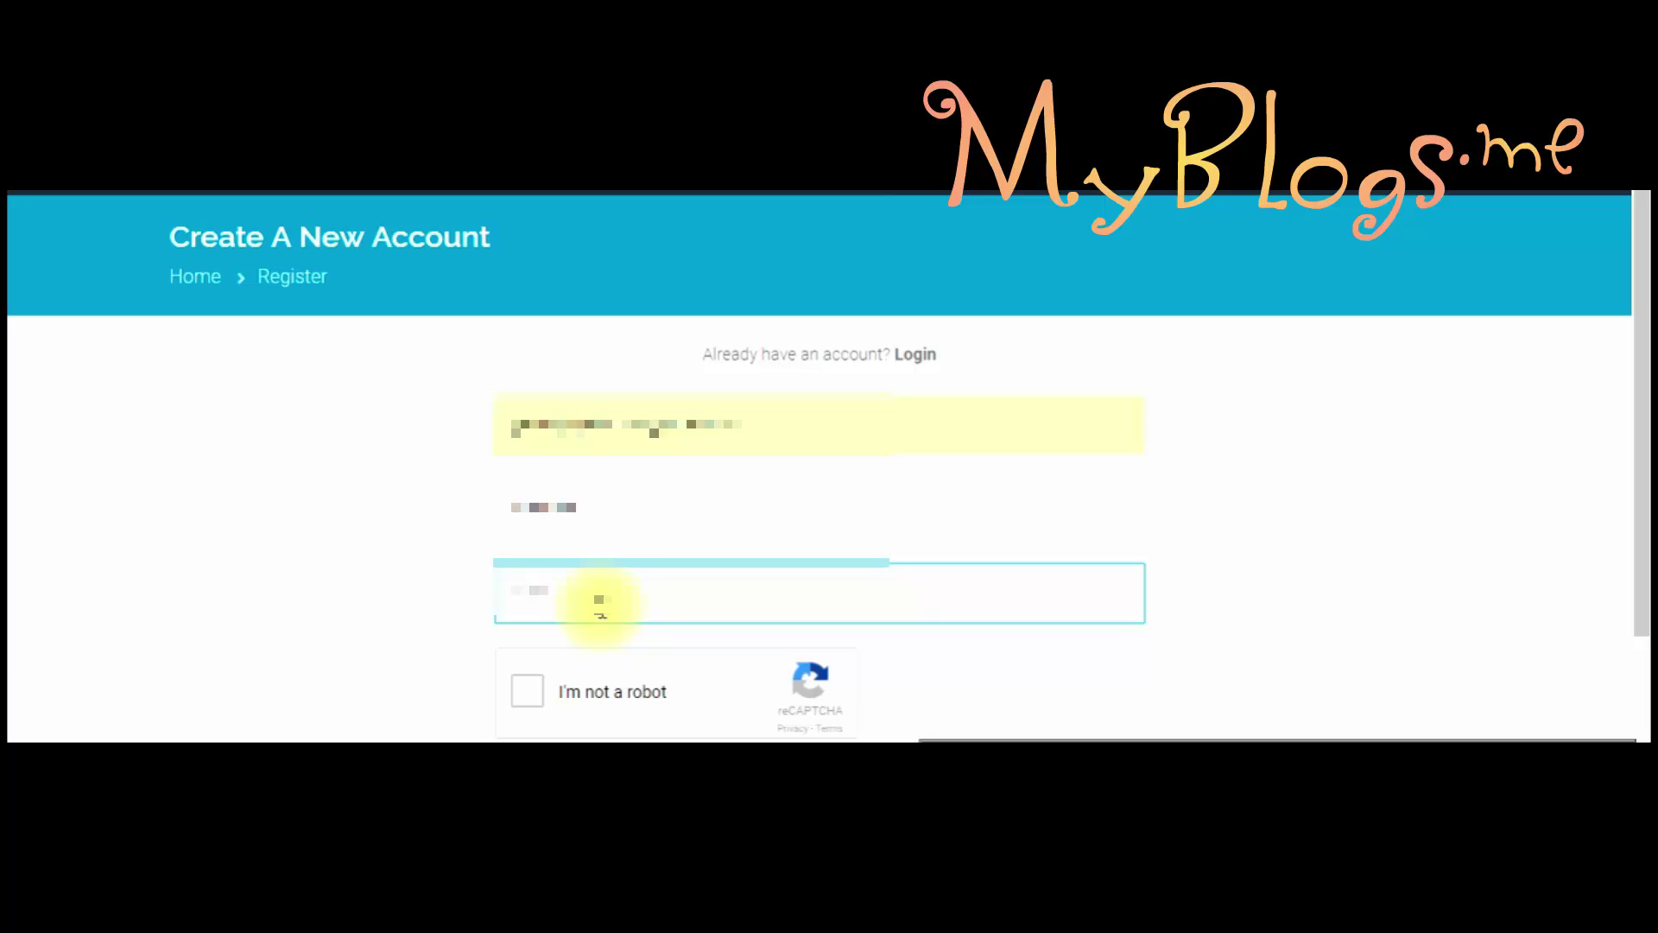
key("BackSpace")
type("bc")
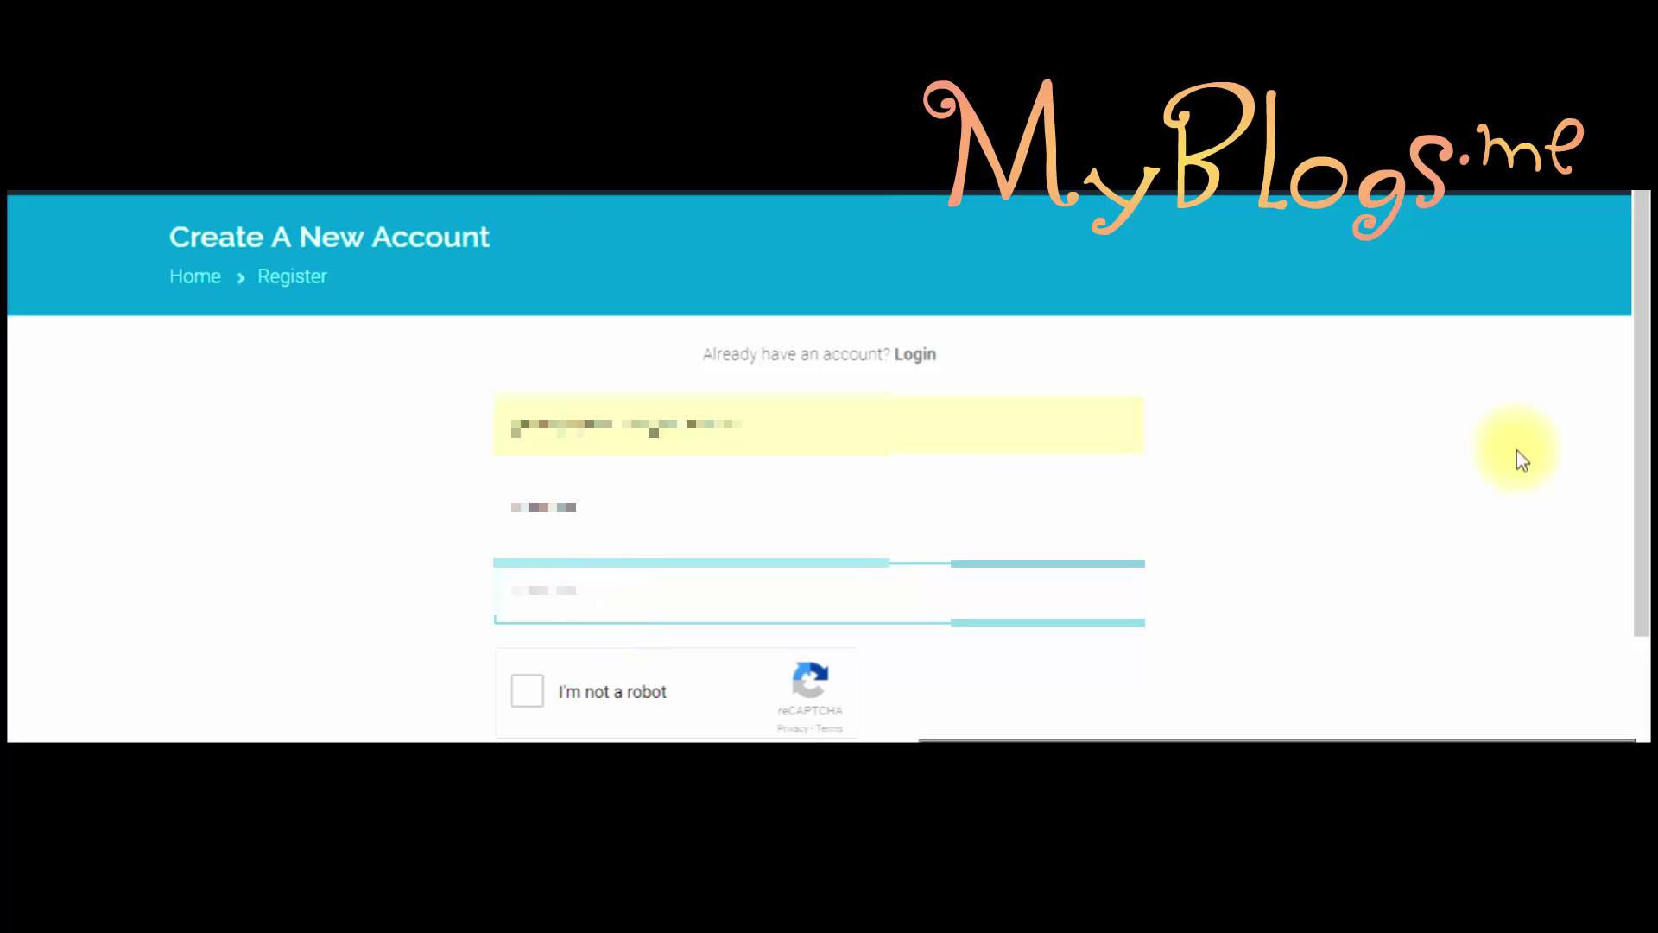
Step: Tick the I'm not a robot captcha and submit the registration form
left_click_drag(1639, 314, 1639, 518)
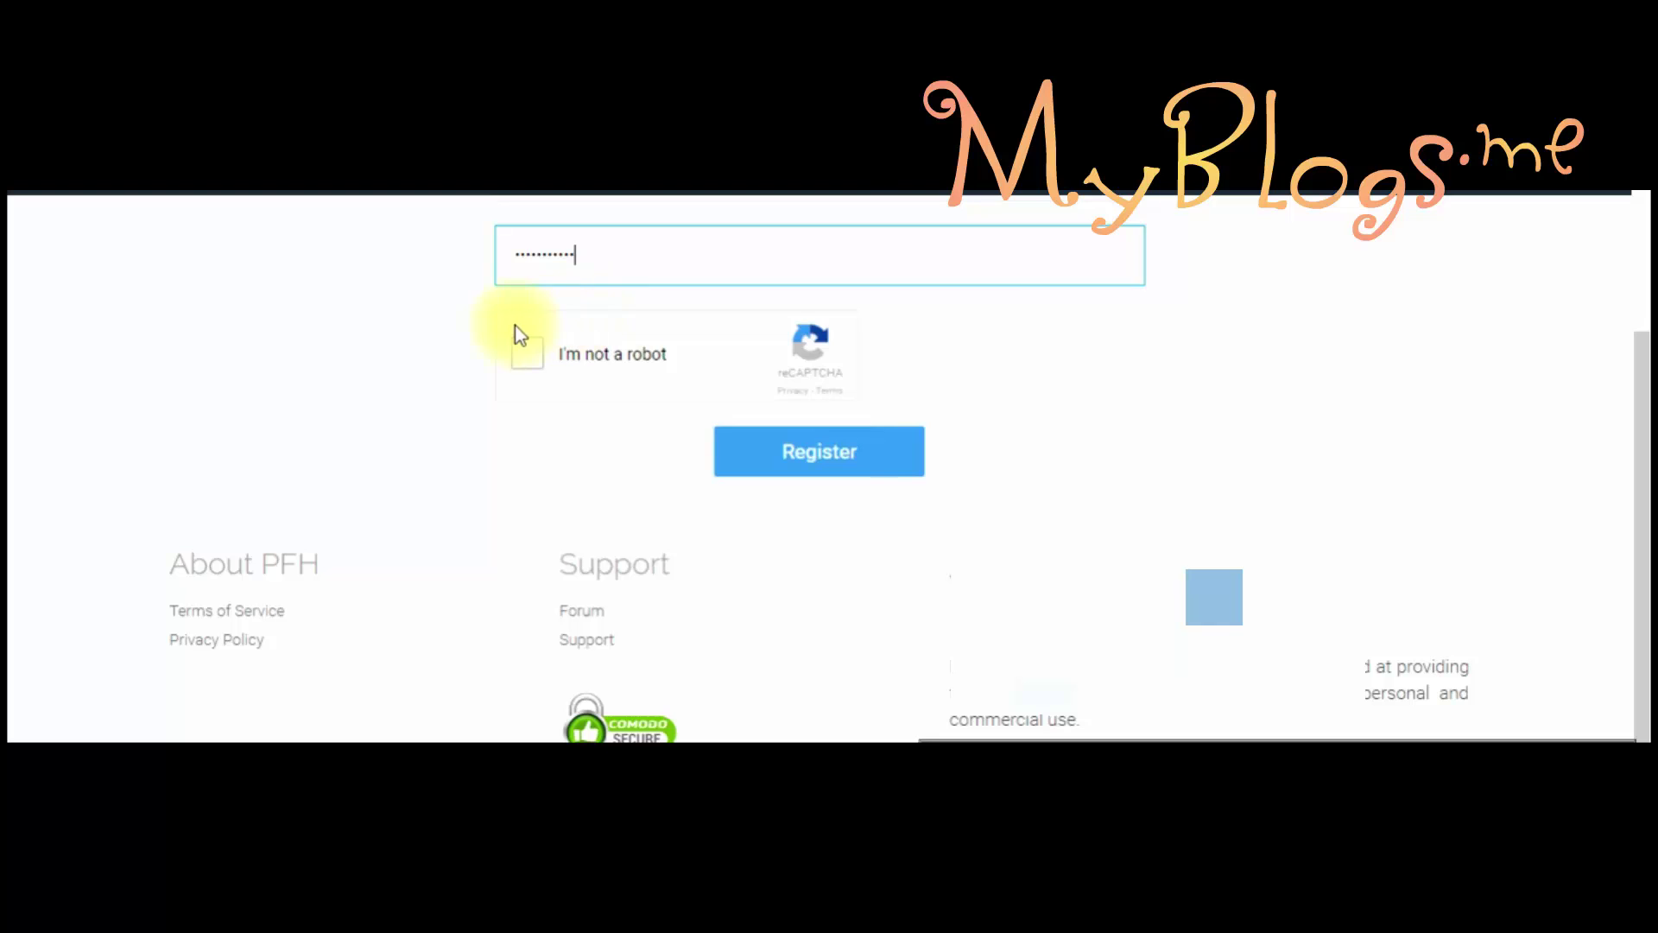
left_click(530, 357)
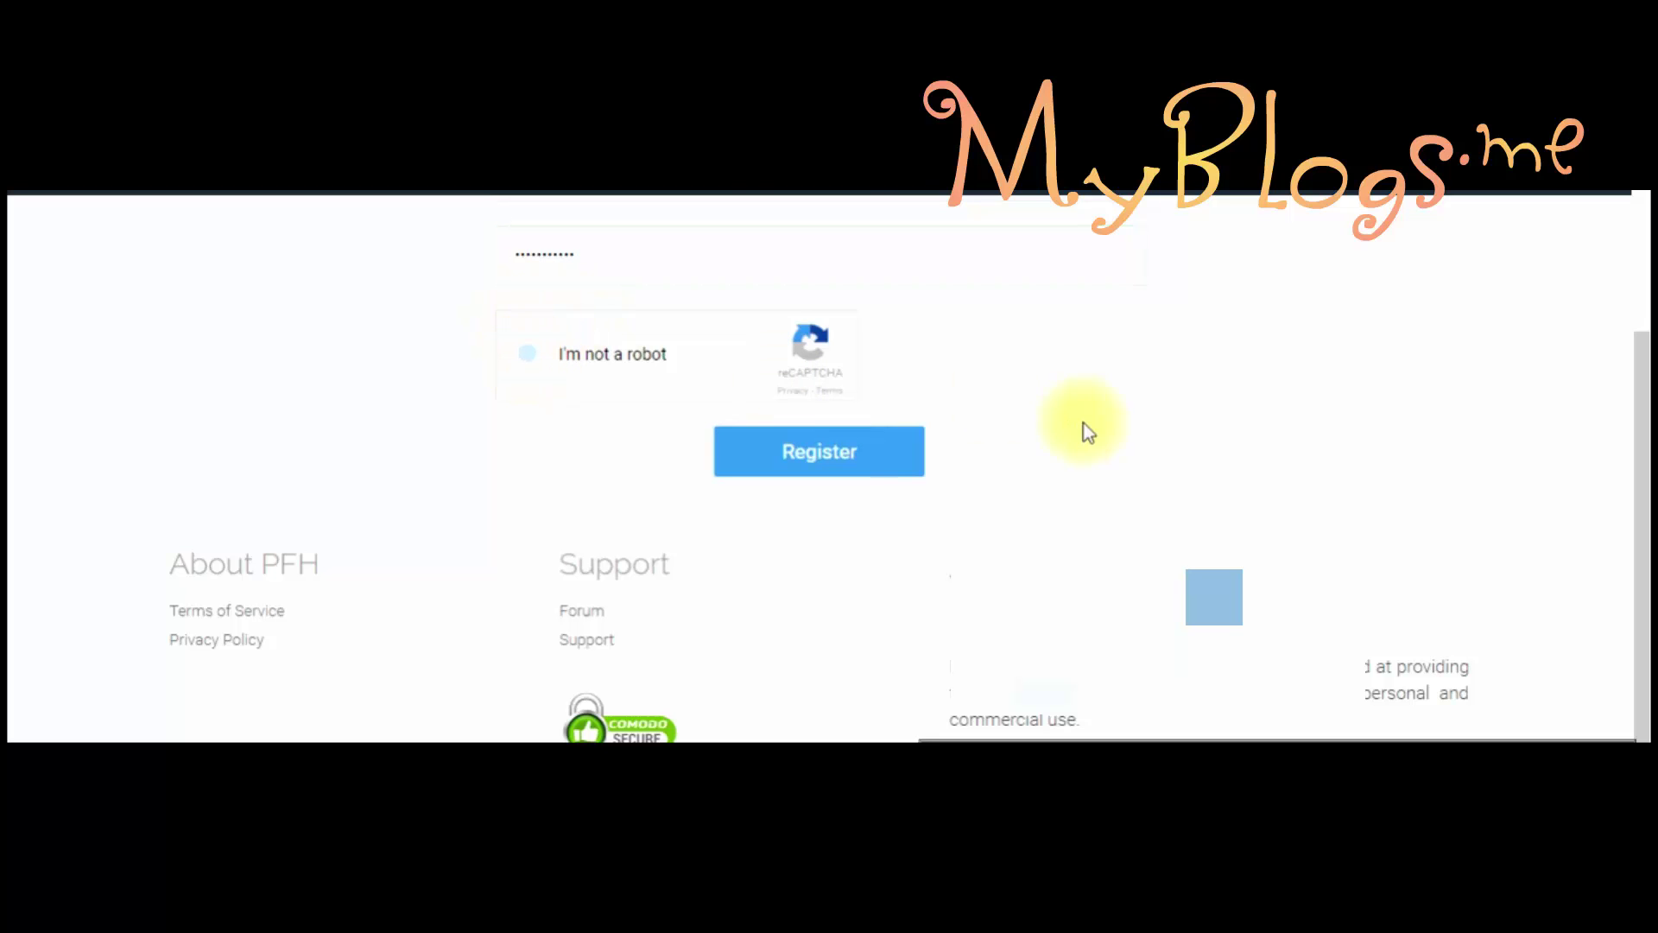
left_click_drag(1641, 452, 1640, 418)
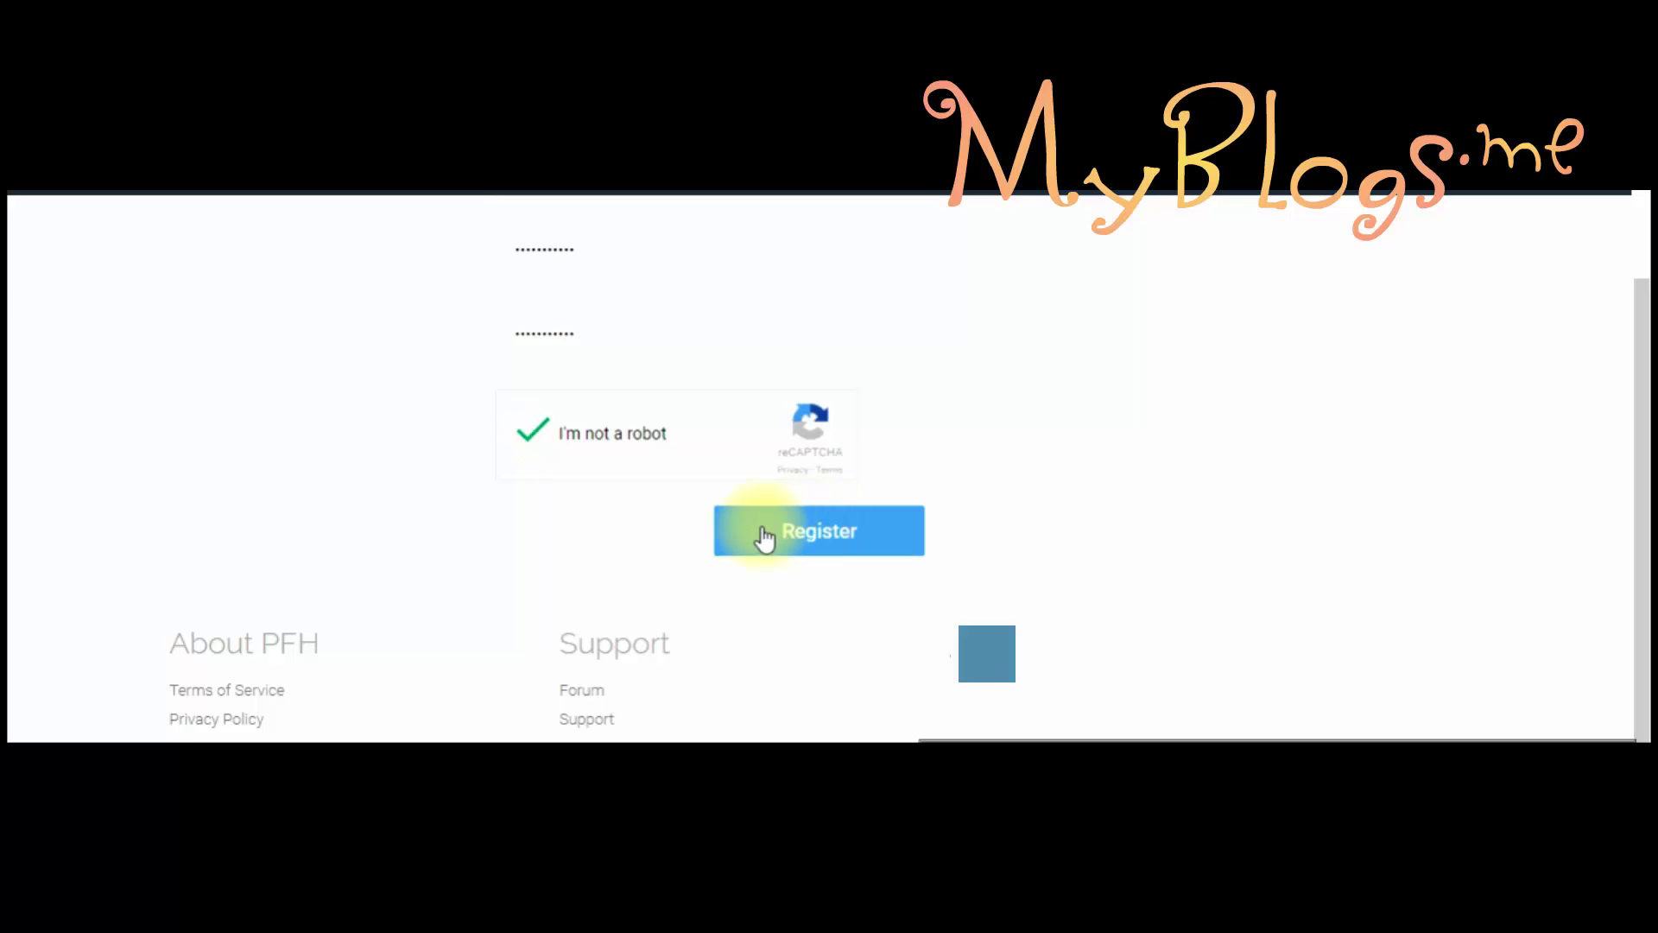
left_click(800, 535)
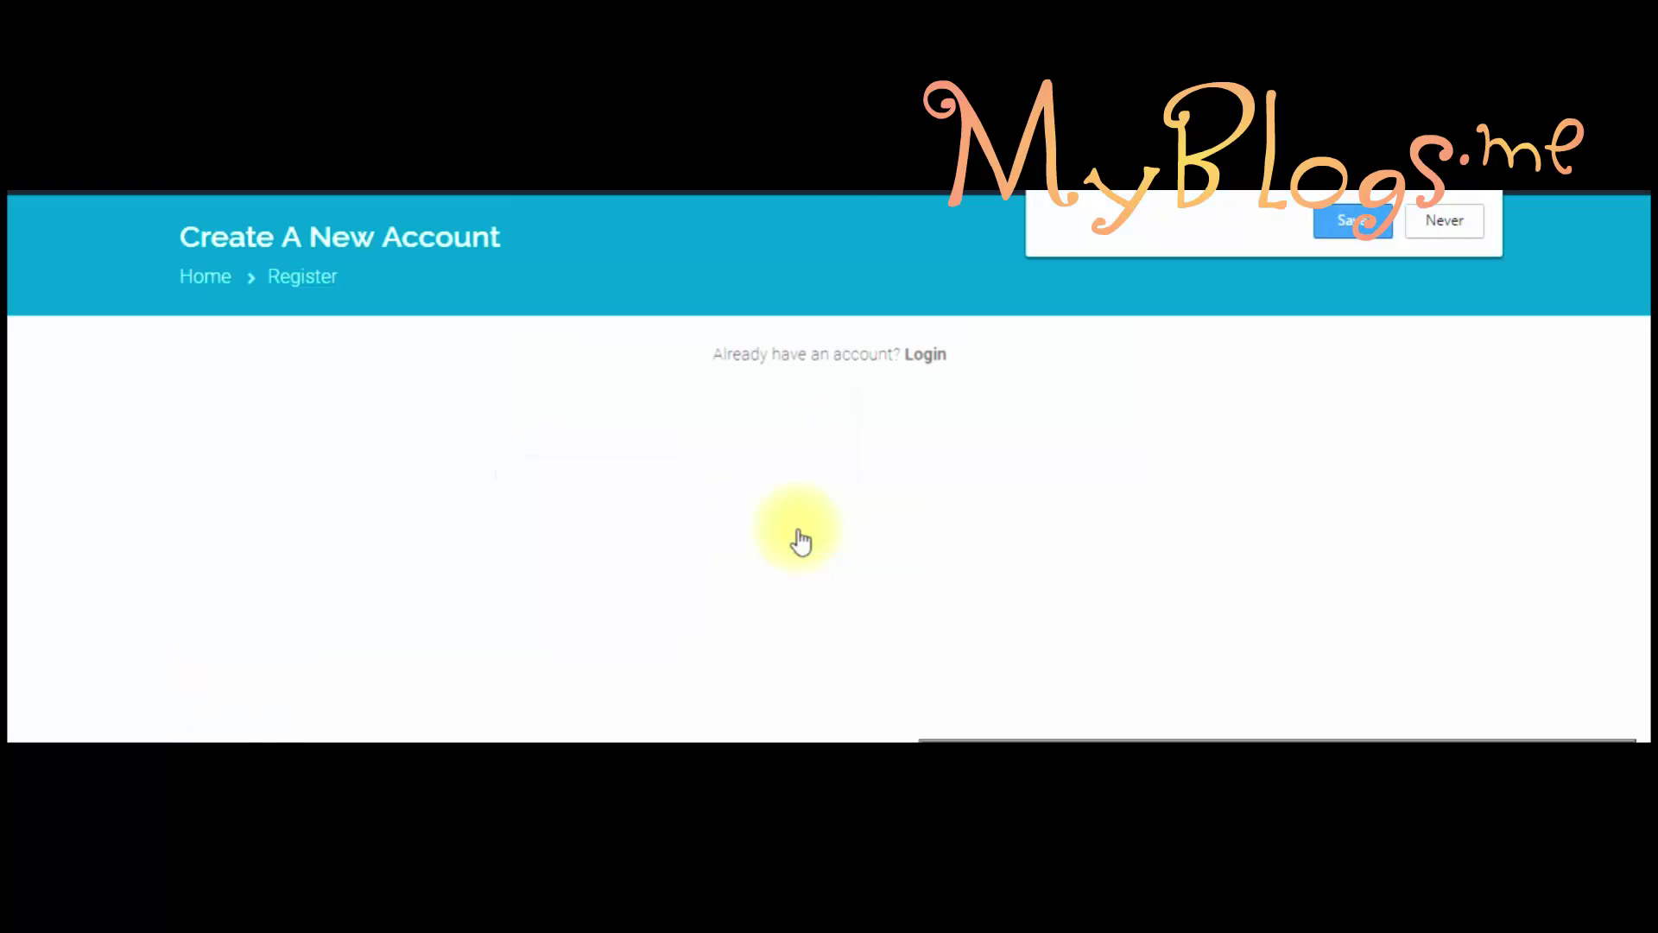
Step: Decline saving the password, then use Activate Account in the ProFreeHost e-mail in Gmail
left_click(1455, 222)
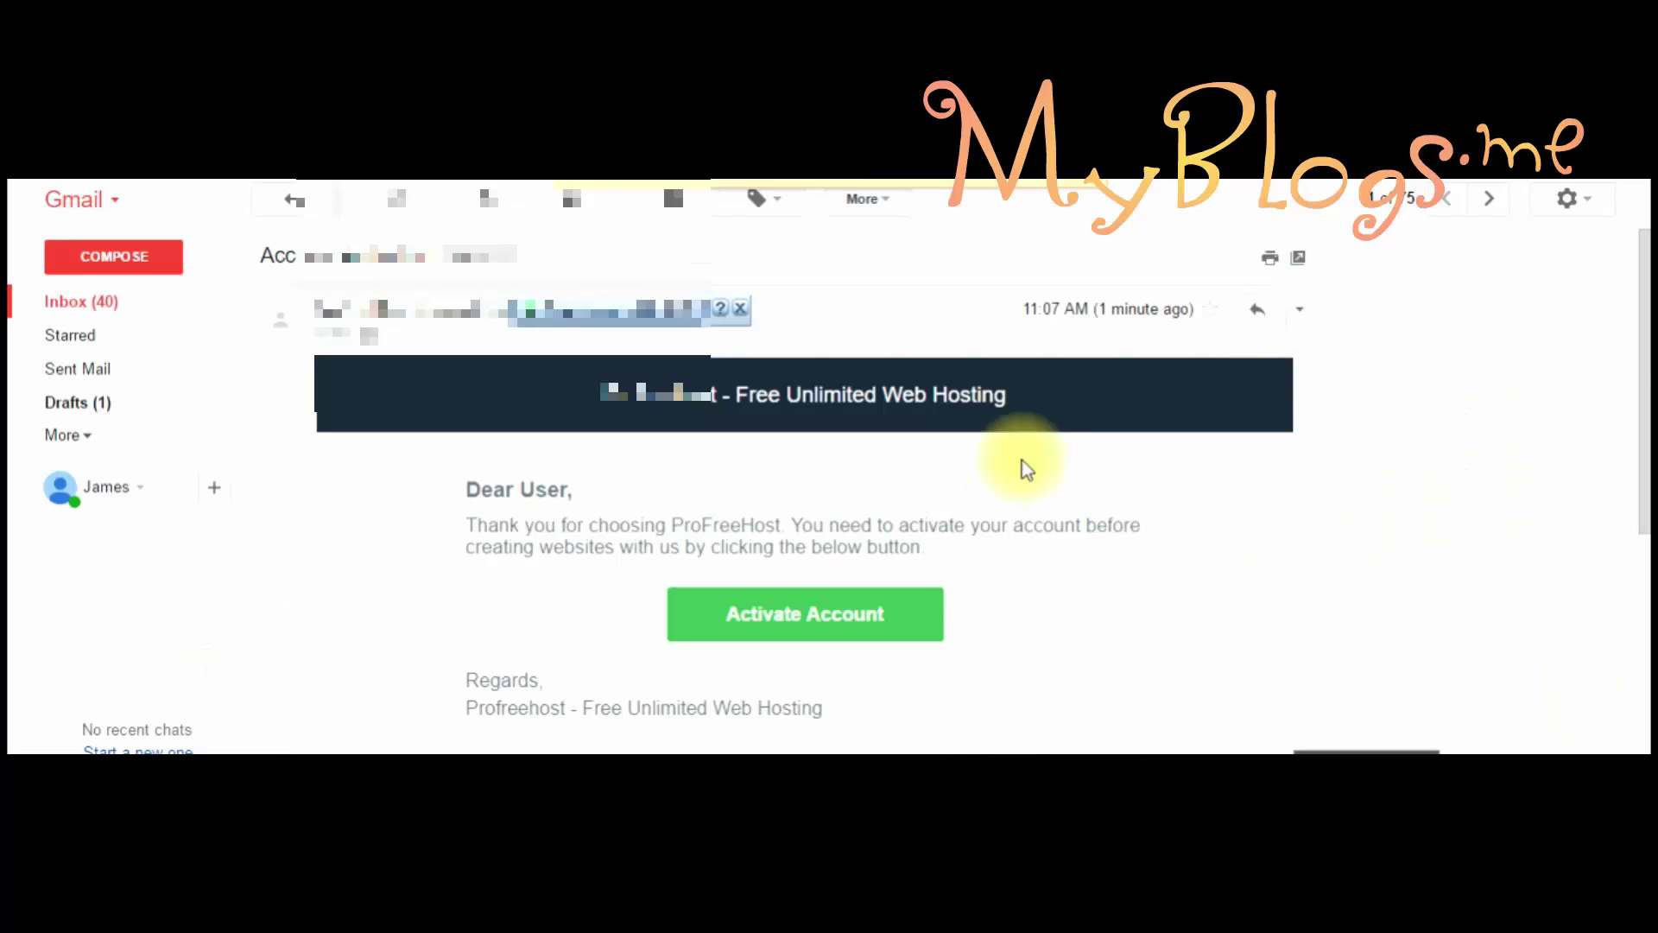
scroll(1632, 346, "down", 1)
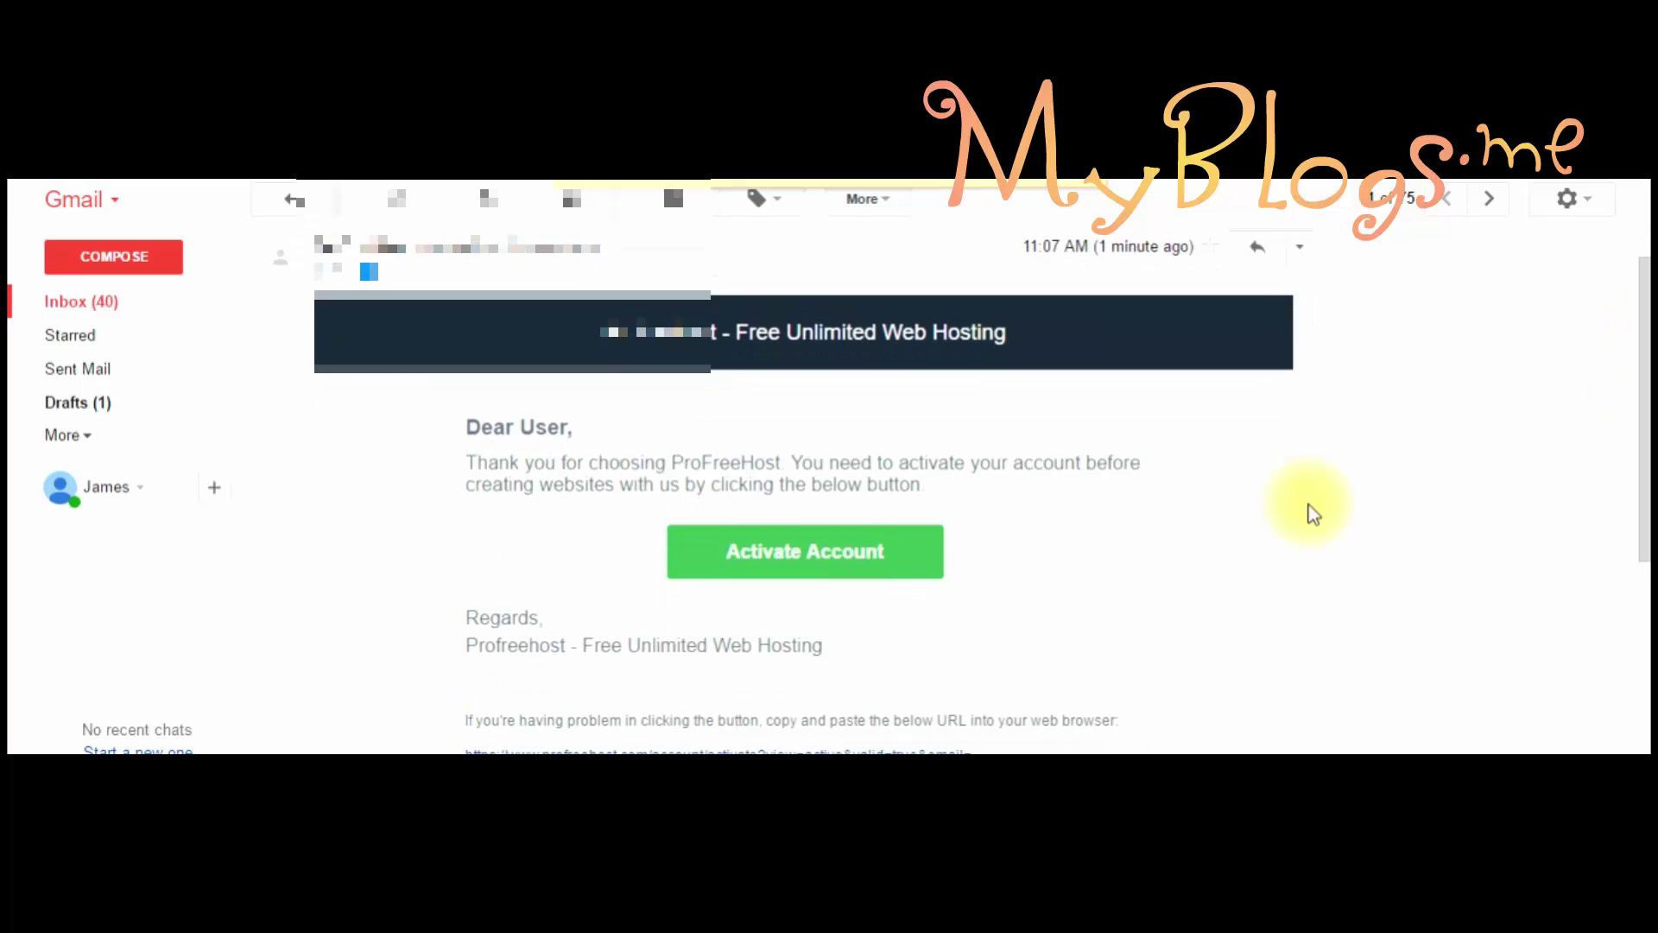
left_click(819, 551)
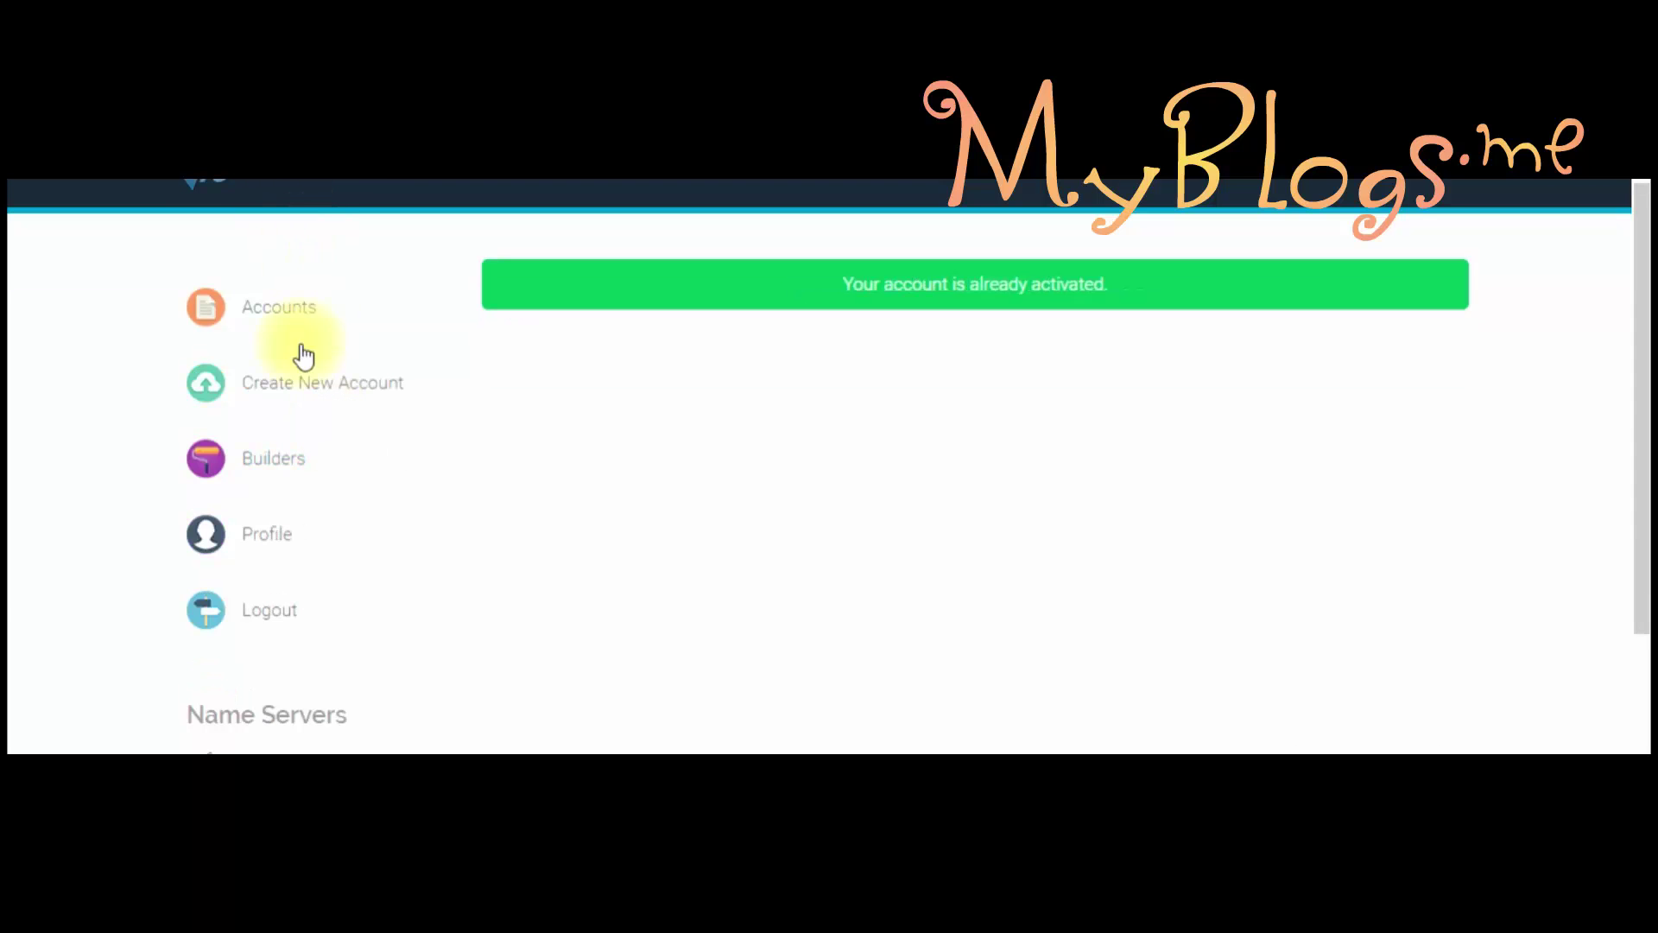
Step: Start a new hosting account and verify subdomain myblogs with parent domain ezyro.com is available
left_click(229, 389)
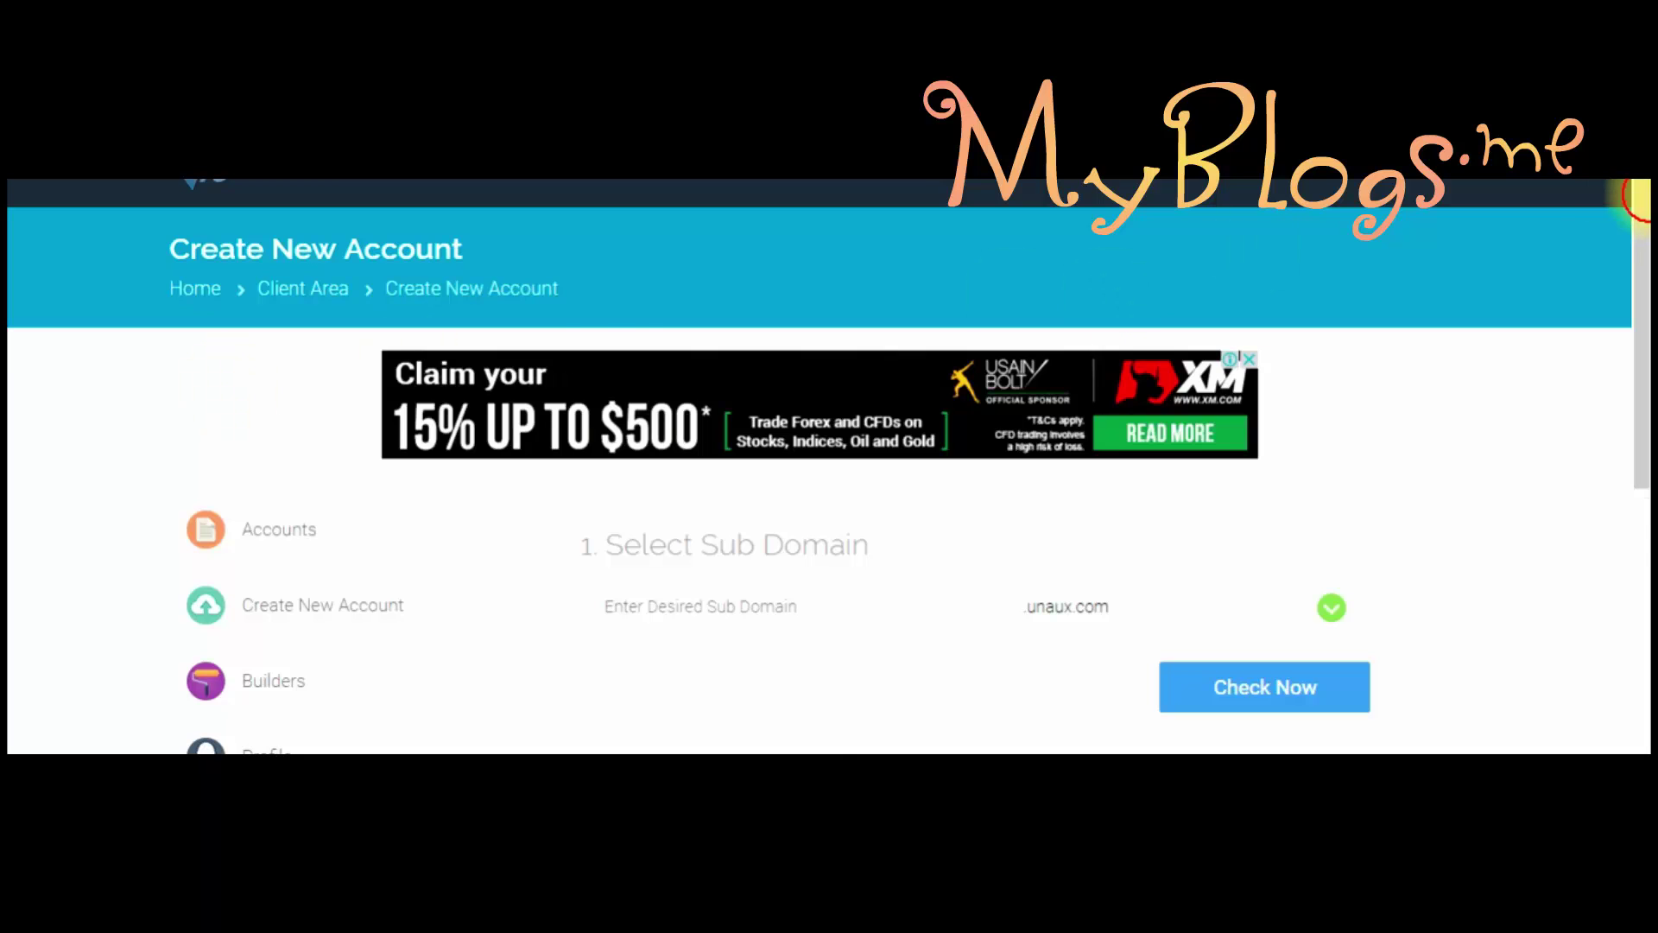
scroll(1637, 201, "down", 2)
left_click(803, 467)
type("myblogs")
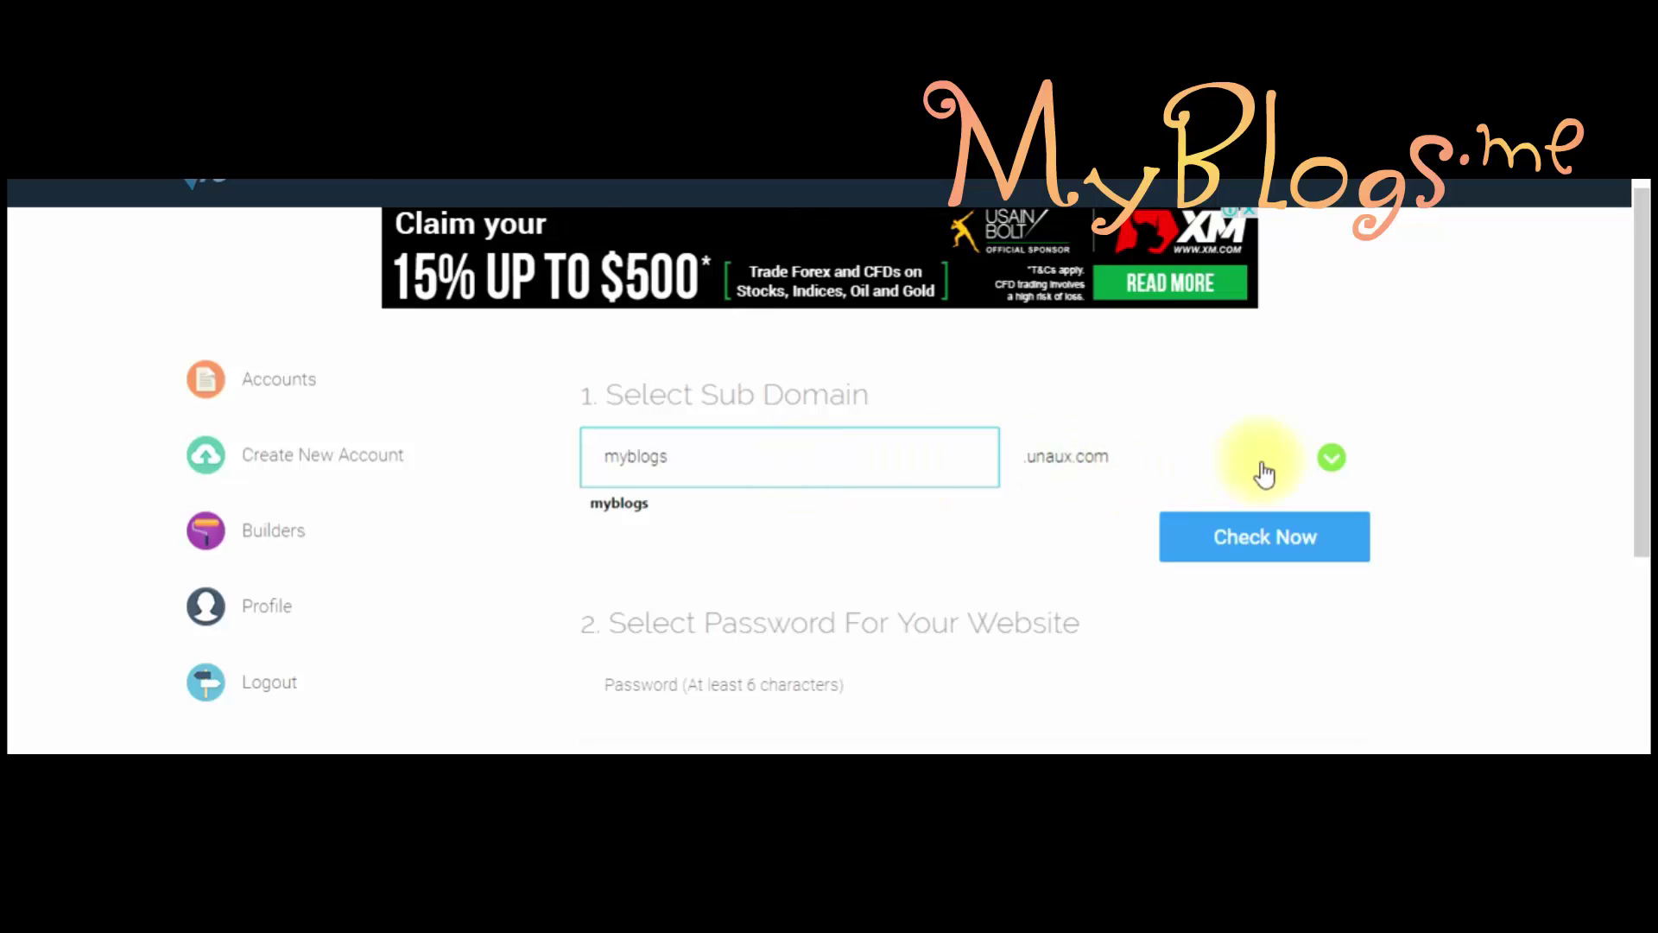
left_click(1305, 474)
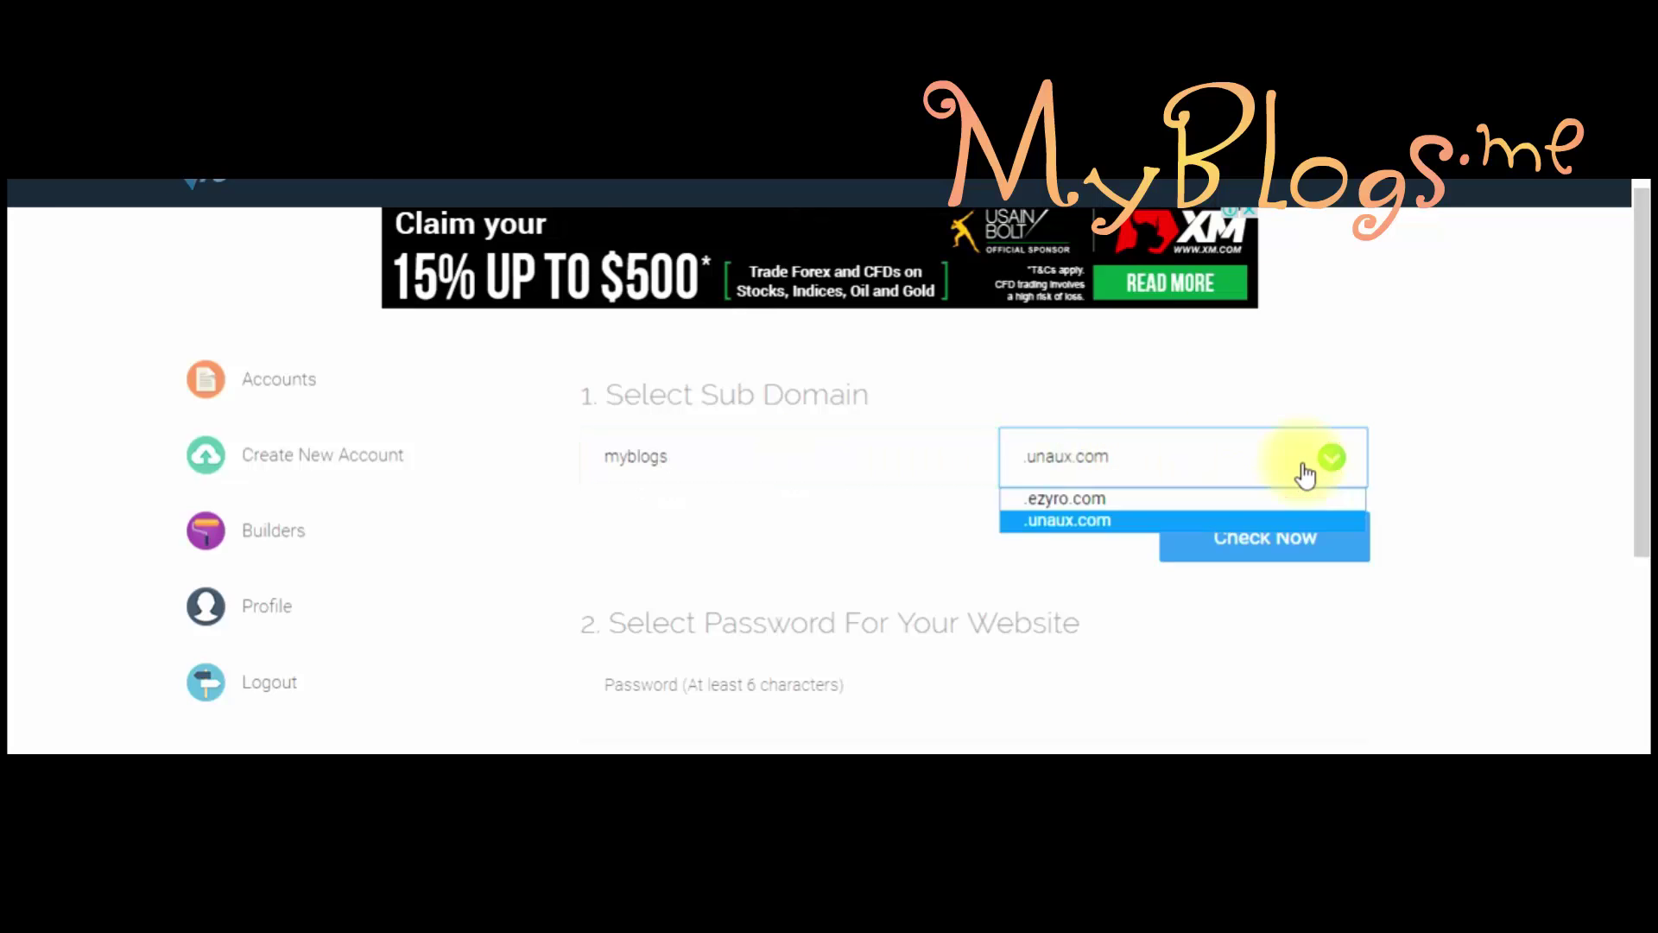
left_click(1056, 499)
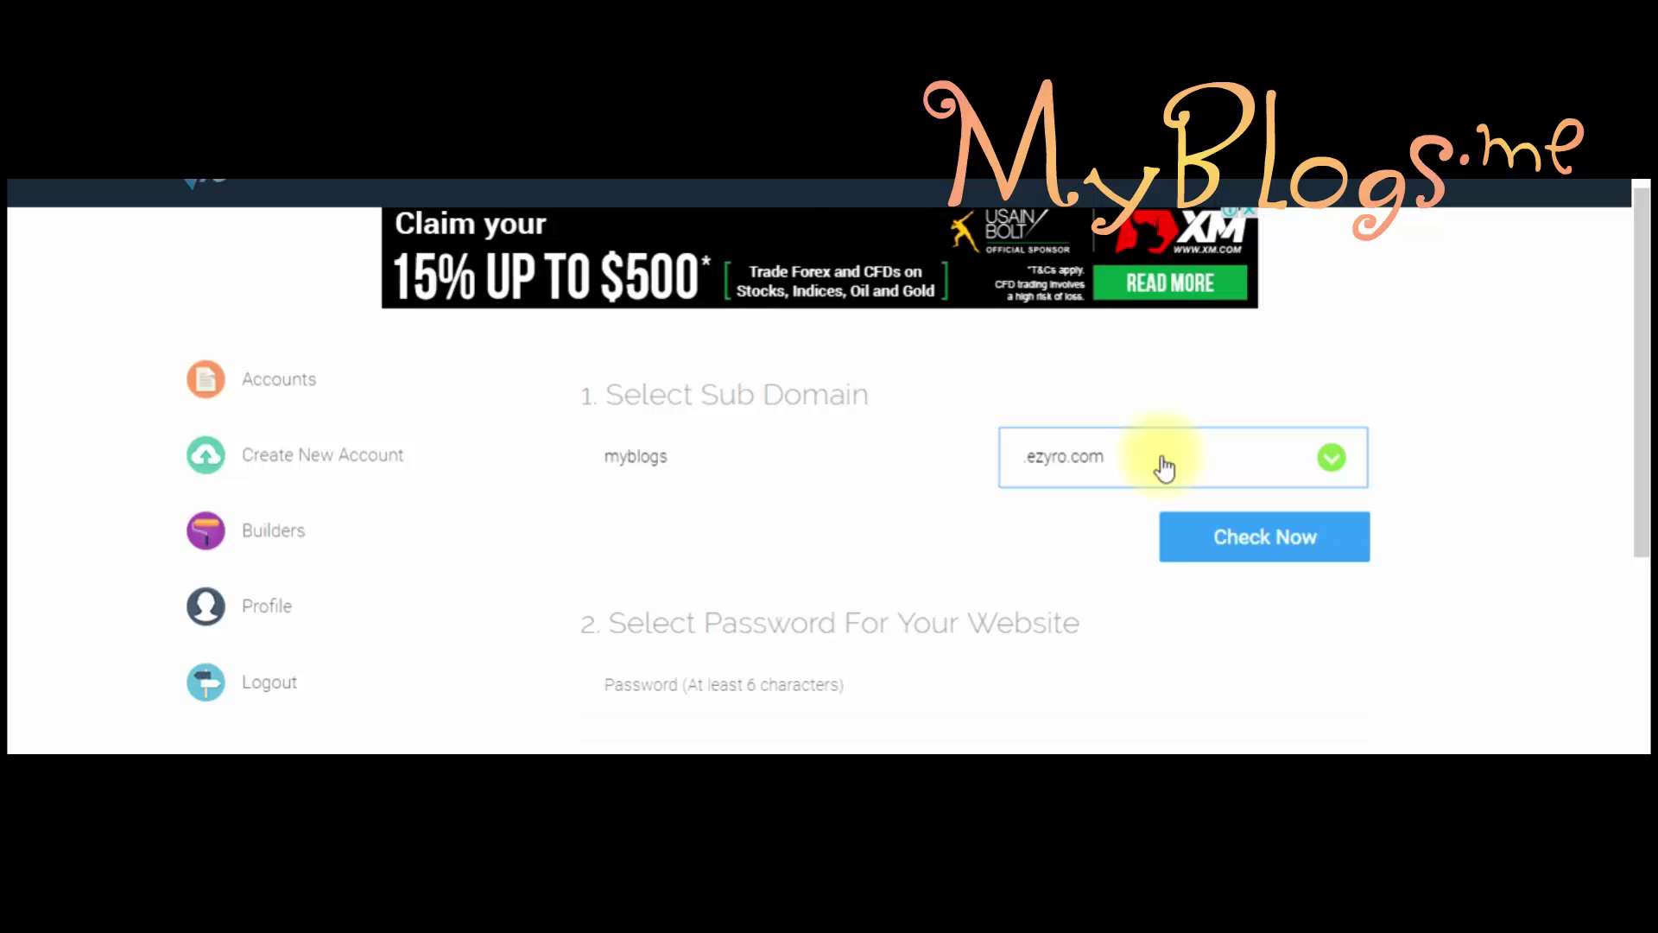
left_click(1264, 542)
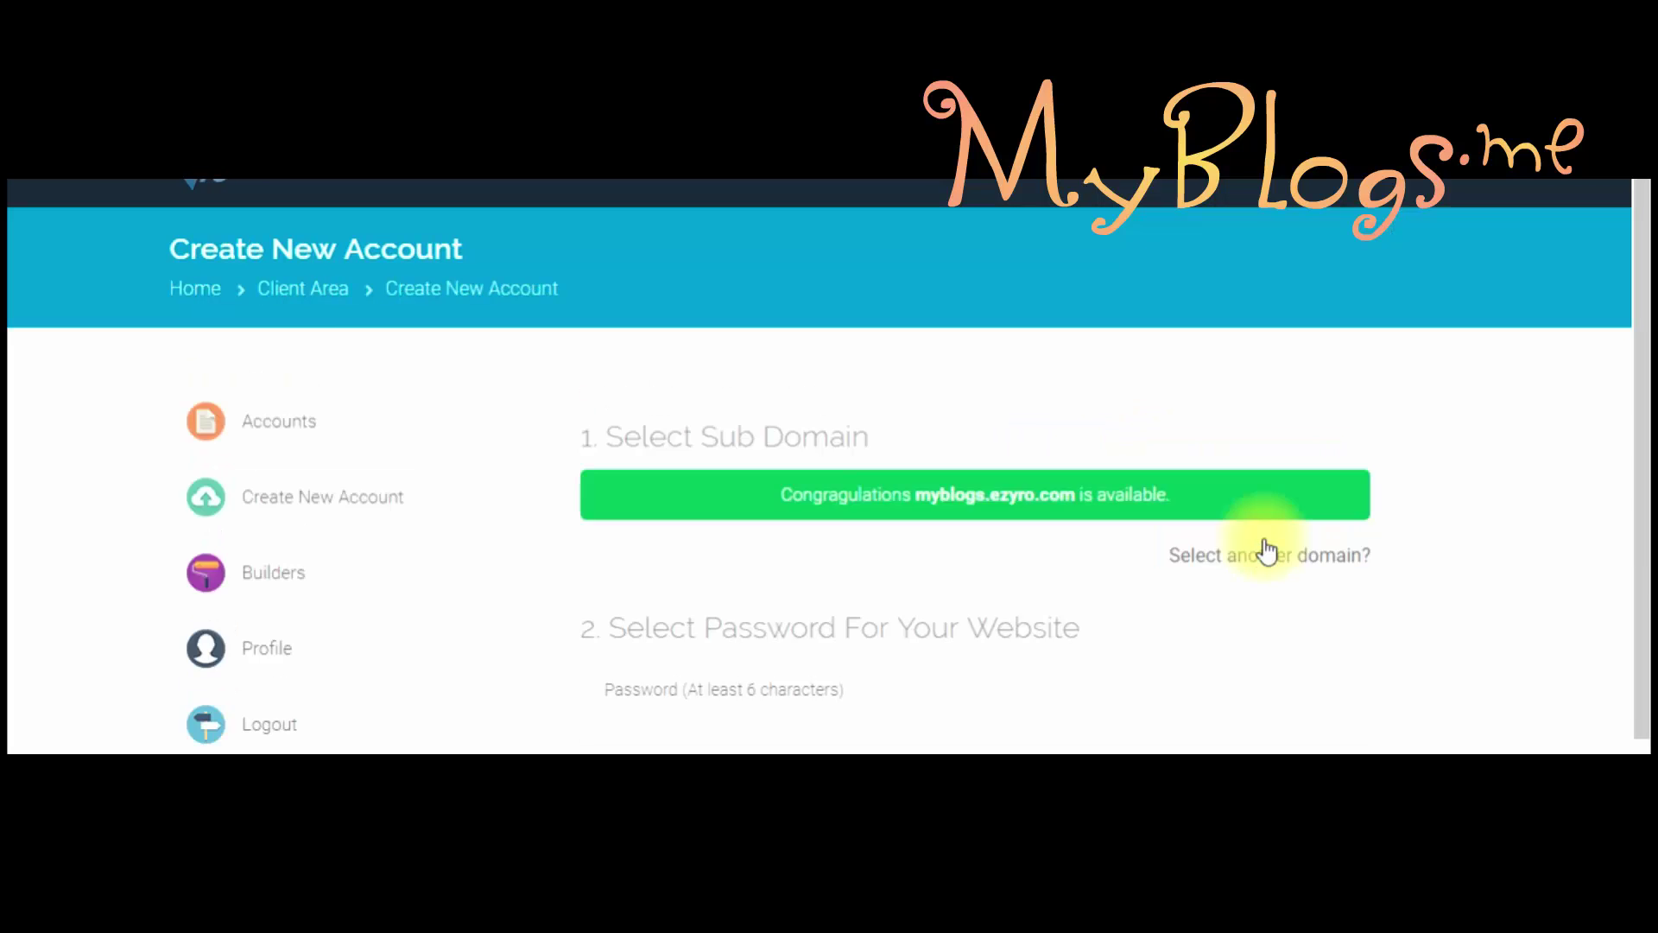
scroll(1632, 430, "down", 2)
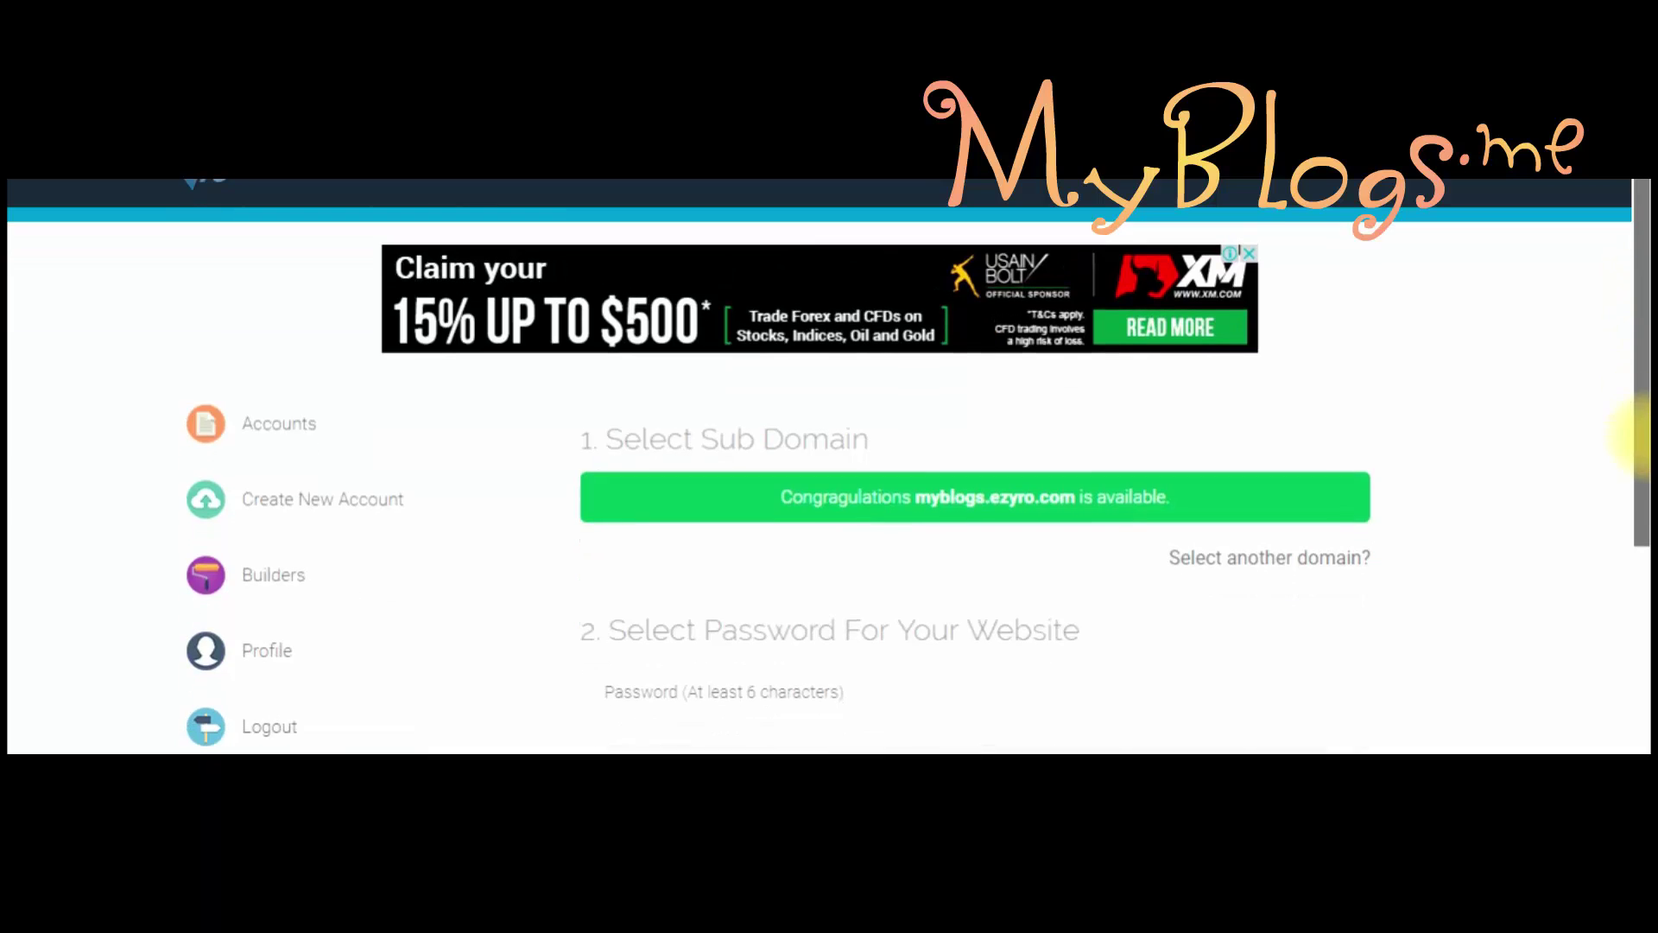
Step: Enter a website password twice, pass the captcha and submit the form
scroll(1636, 462, "down", 2)
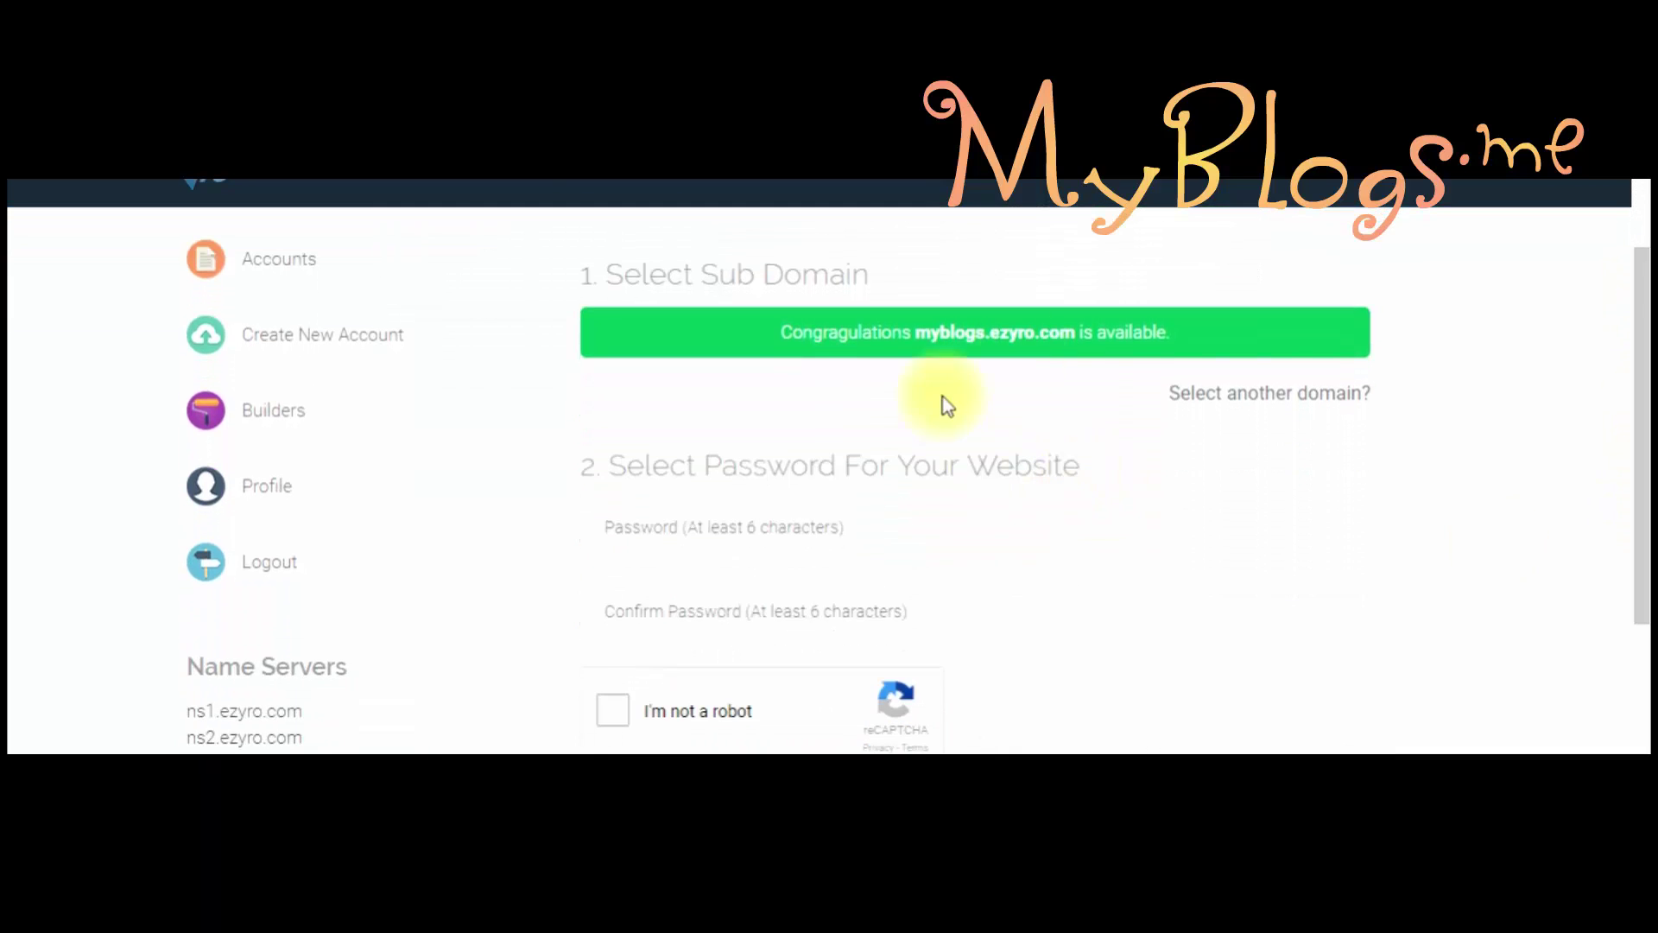
scroll(1629, 561, "down", 3)
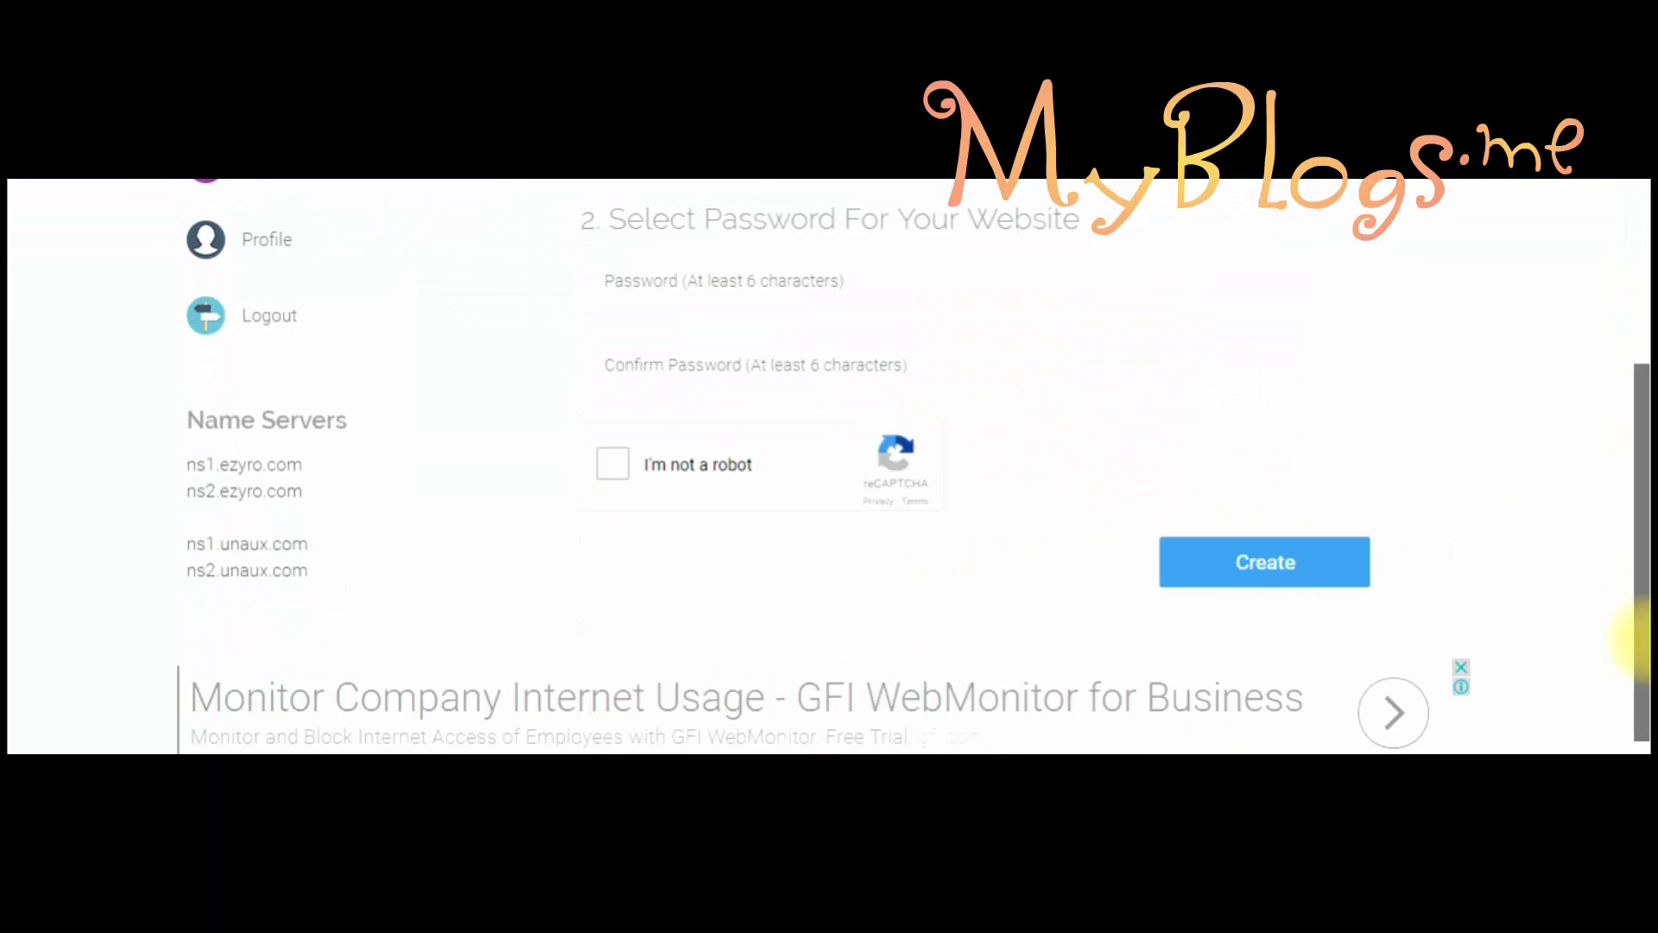
left_click(829, 279)
type("••••••")
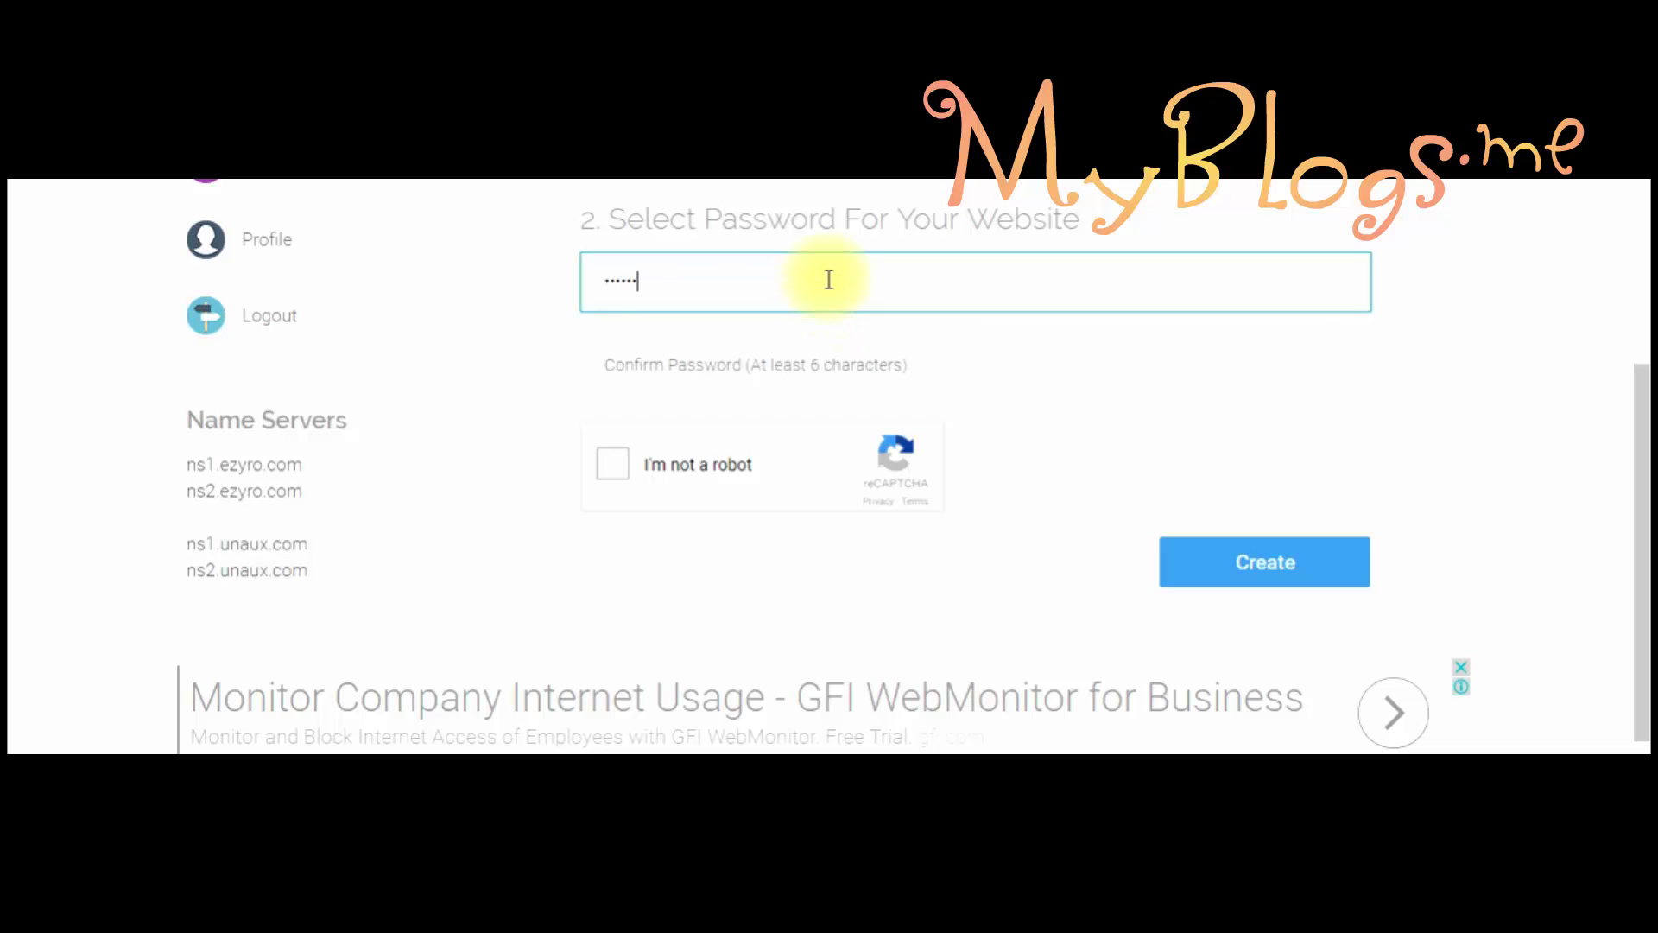
type("•••")
left_click(781, 381)
type("•")
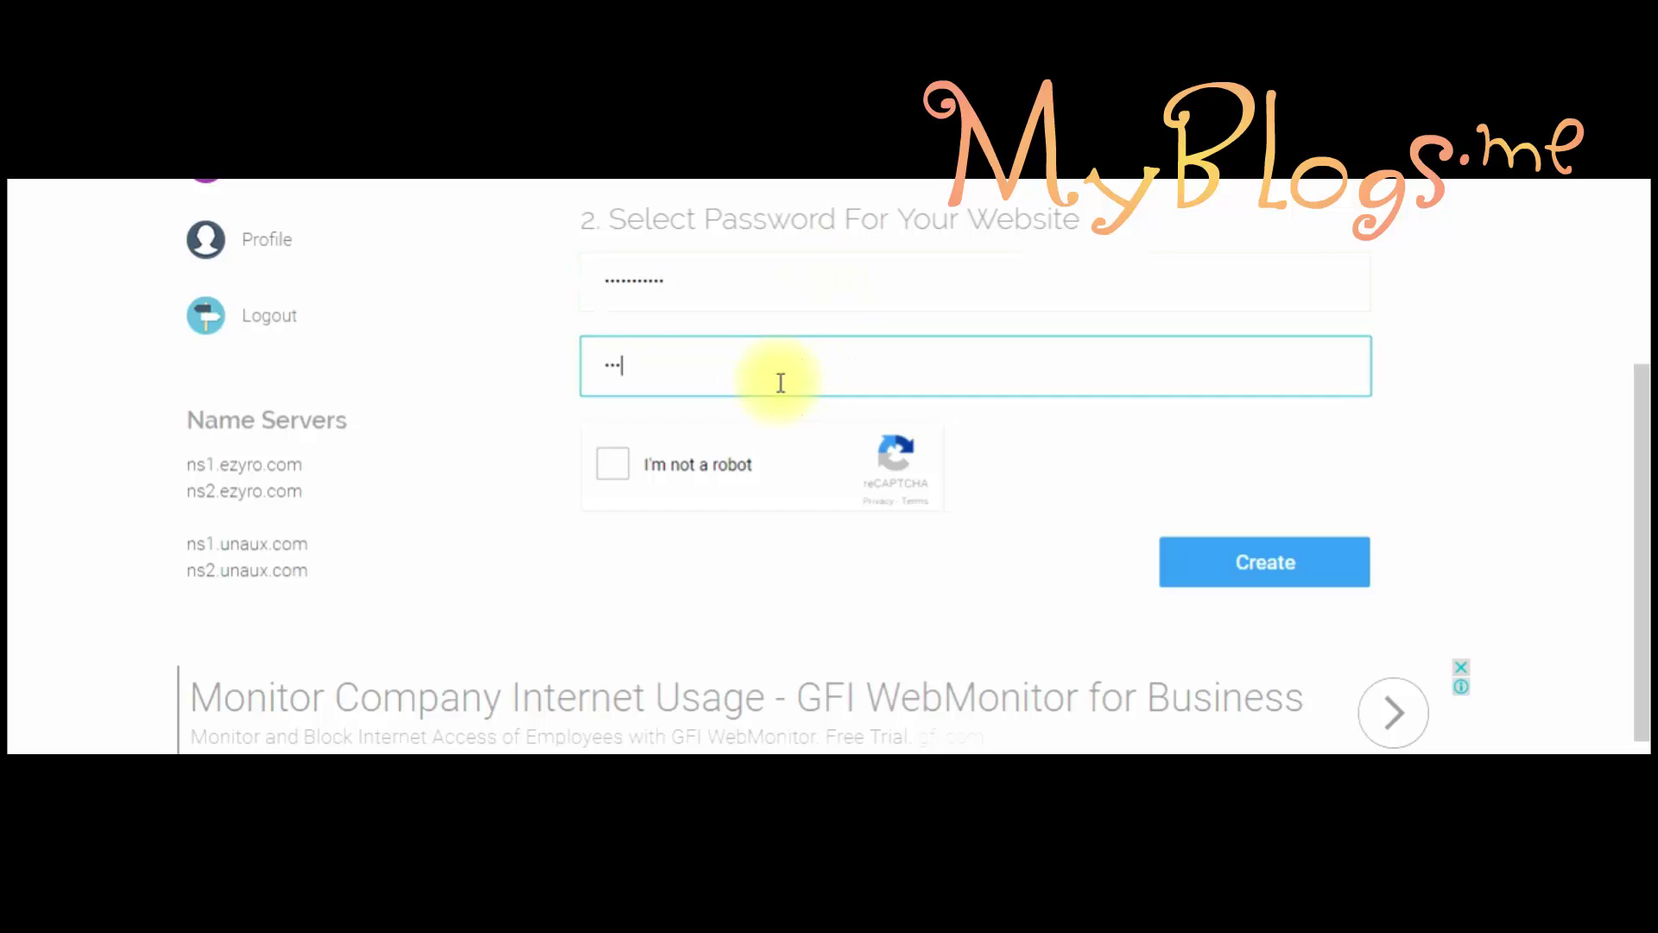
type("•••••••••")
left_click(617, 464)
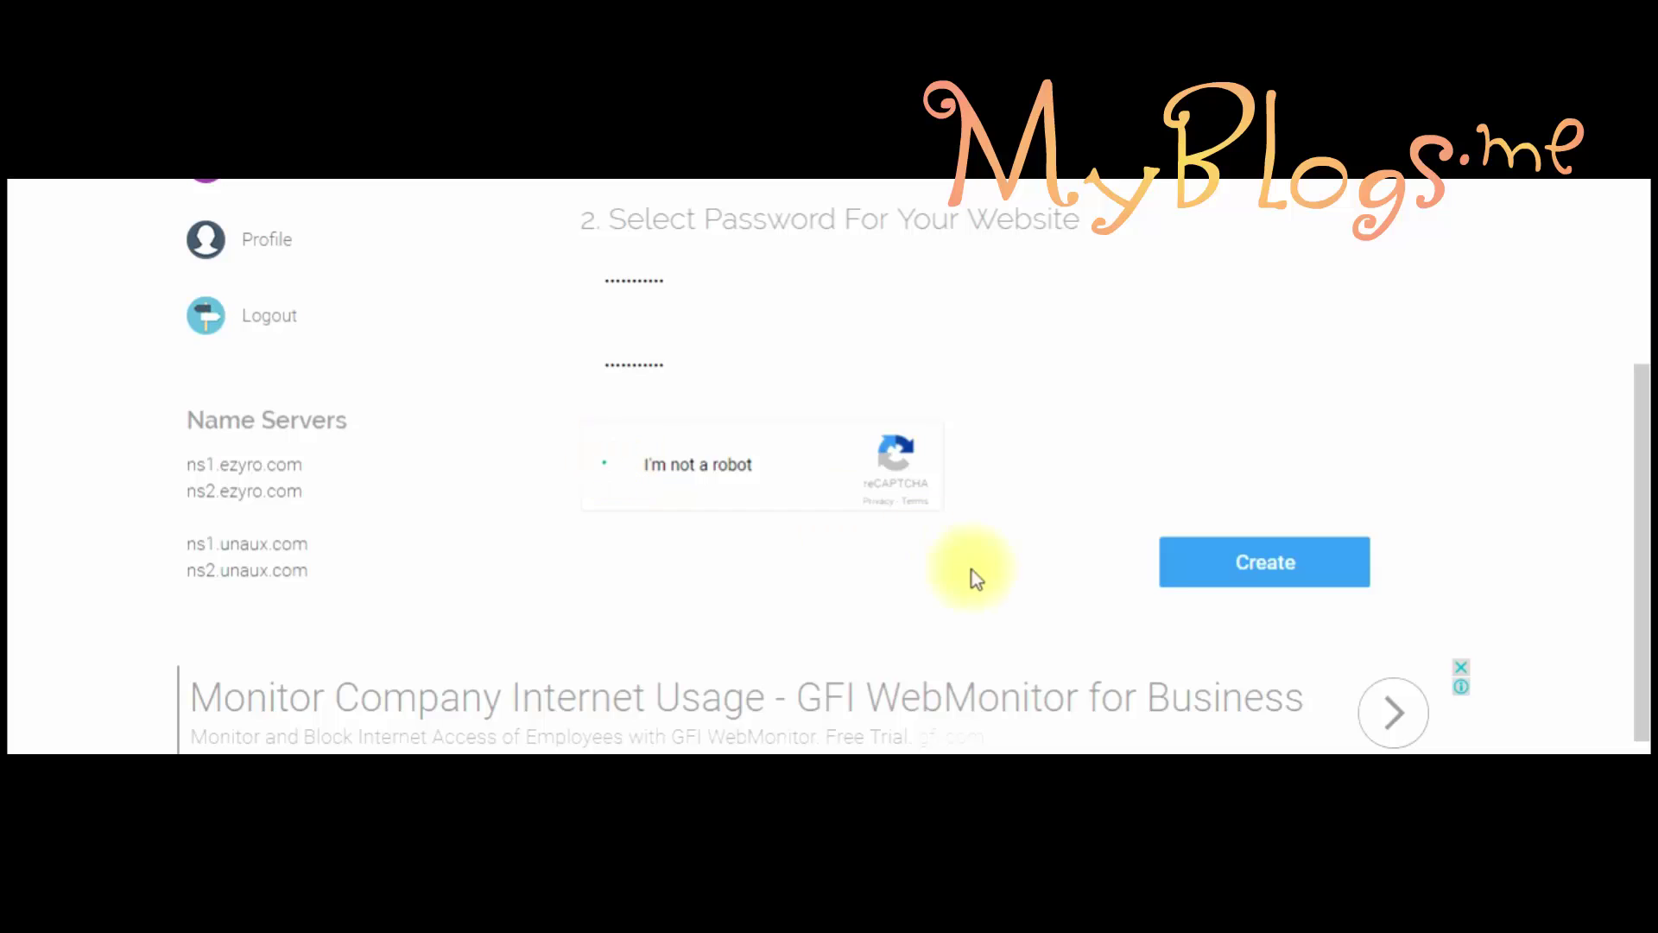
left_click(1232, 557)
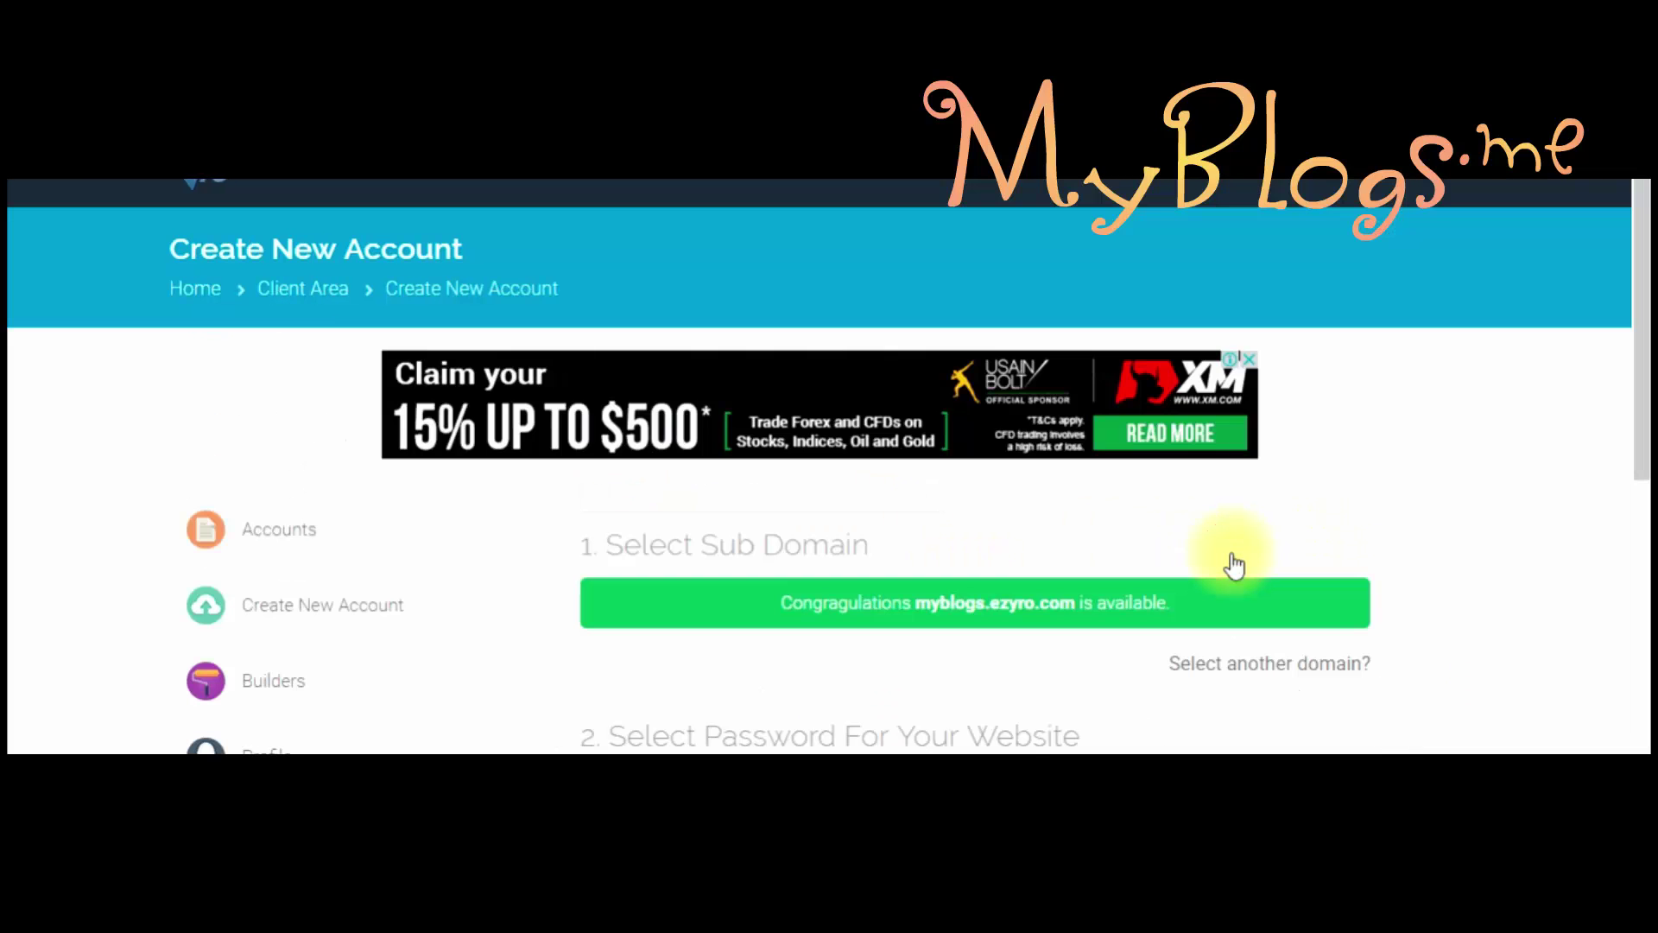
Step: Replace both passwords with a letters-and-numbers password, pass the captcha and resubmit
left_click_drag(1632, 444, 1623, 622)
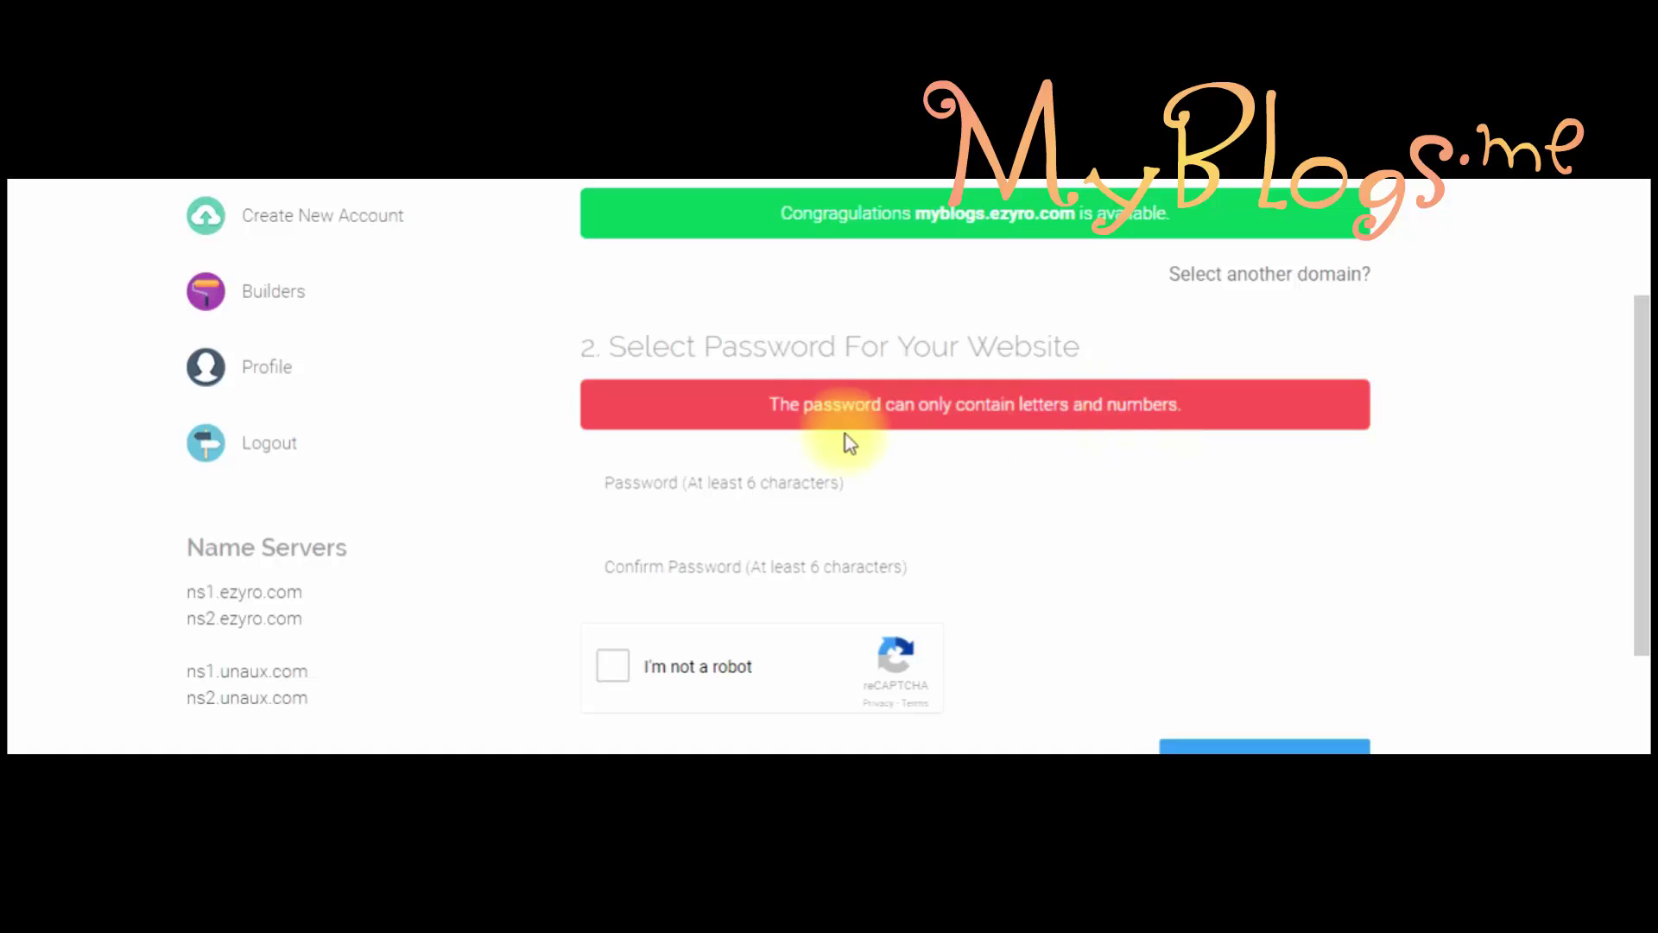
left_click(789, 484)
type("••••••••••••••••")
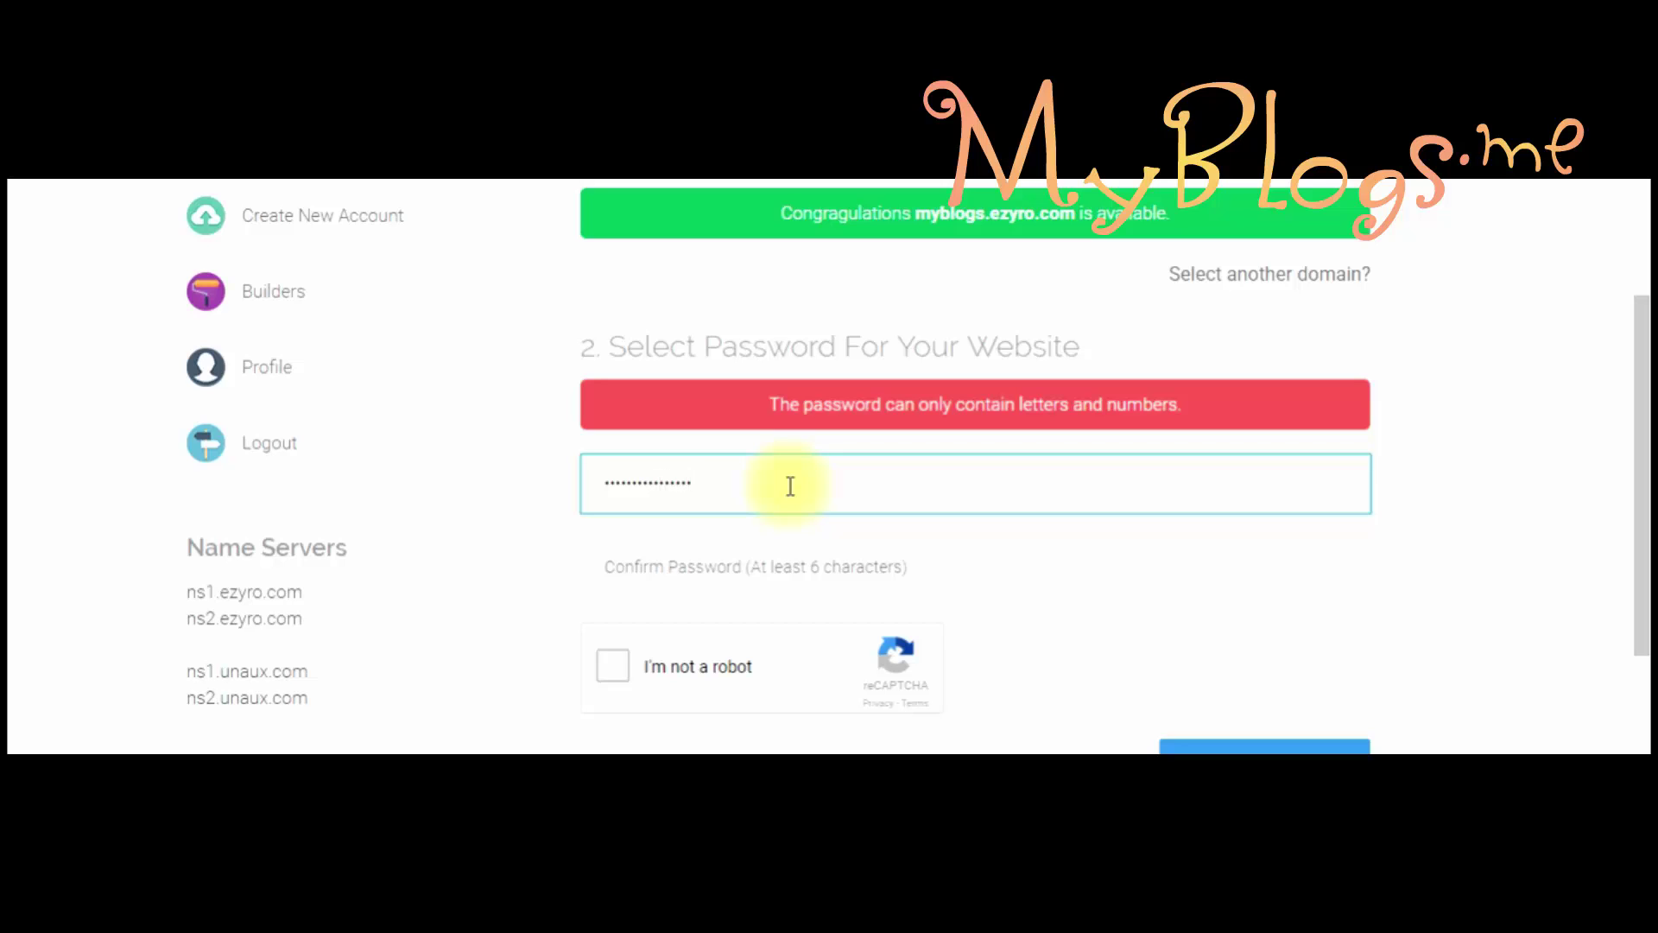
left_click(751, 575)
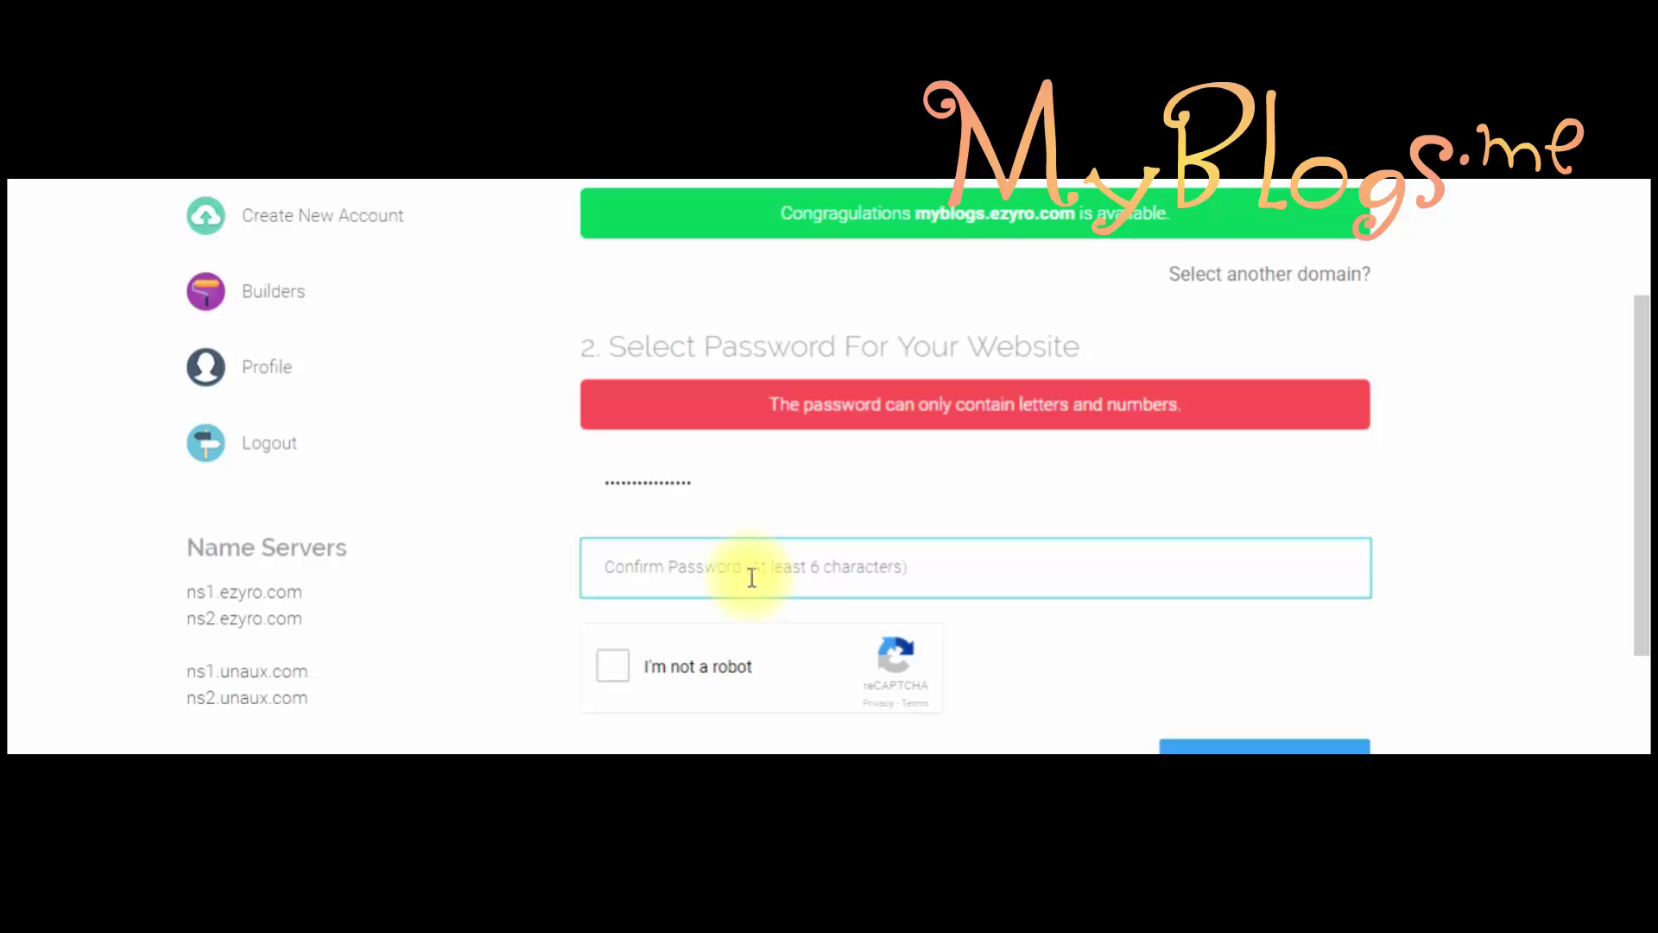
type("•••")
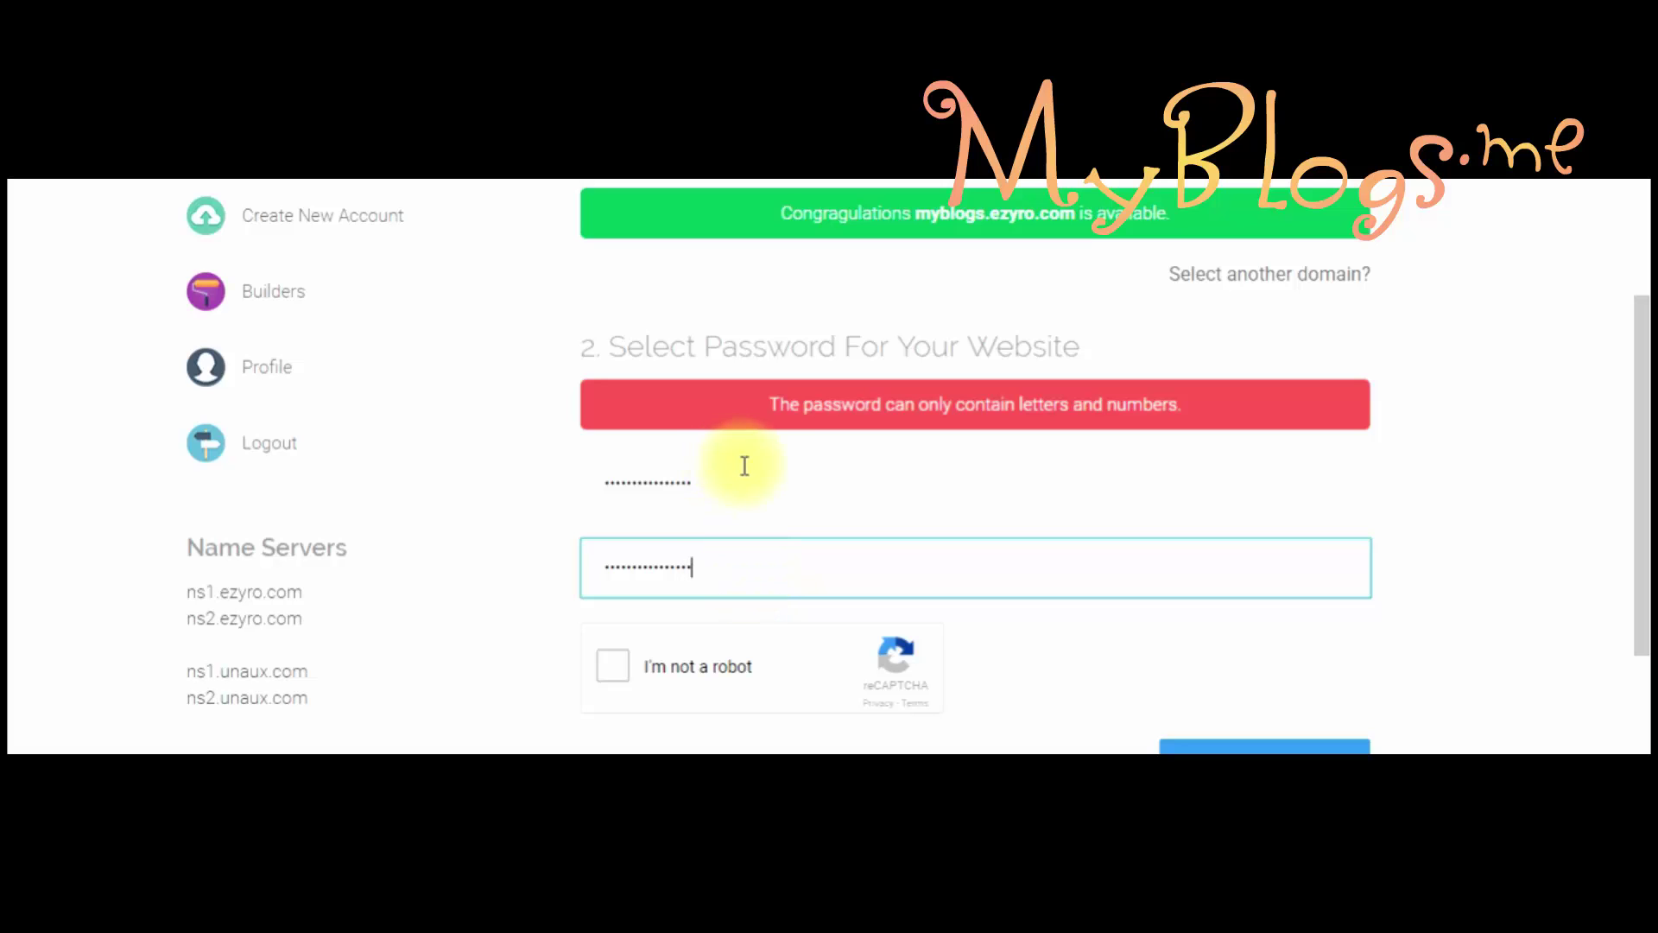
left_click_drag(744, 479, 581, 503)
type("••••••••••")
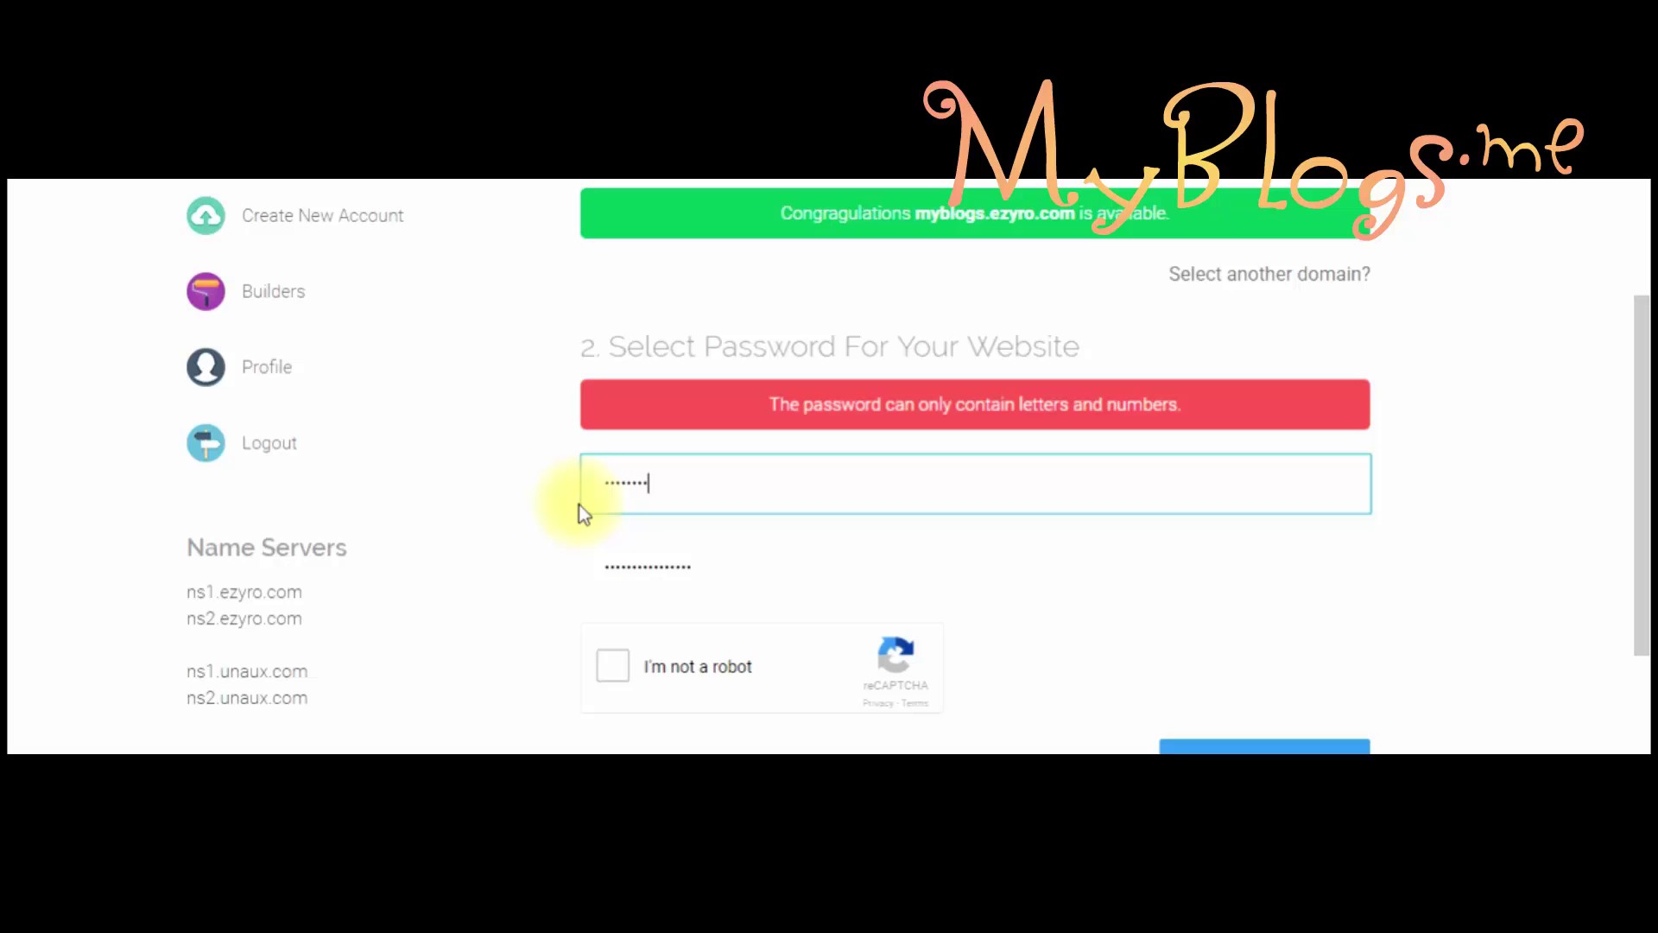
type("••••••")
left_click(588, 704)
left_click(611, 670)
left_click_drag(1638, 556, 1638, 622)
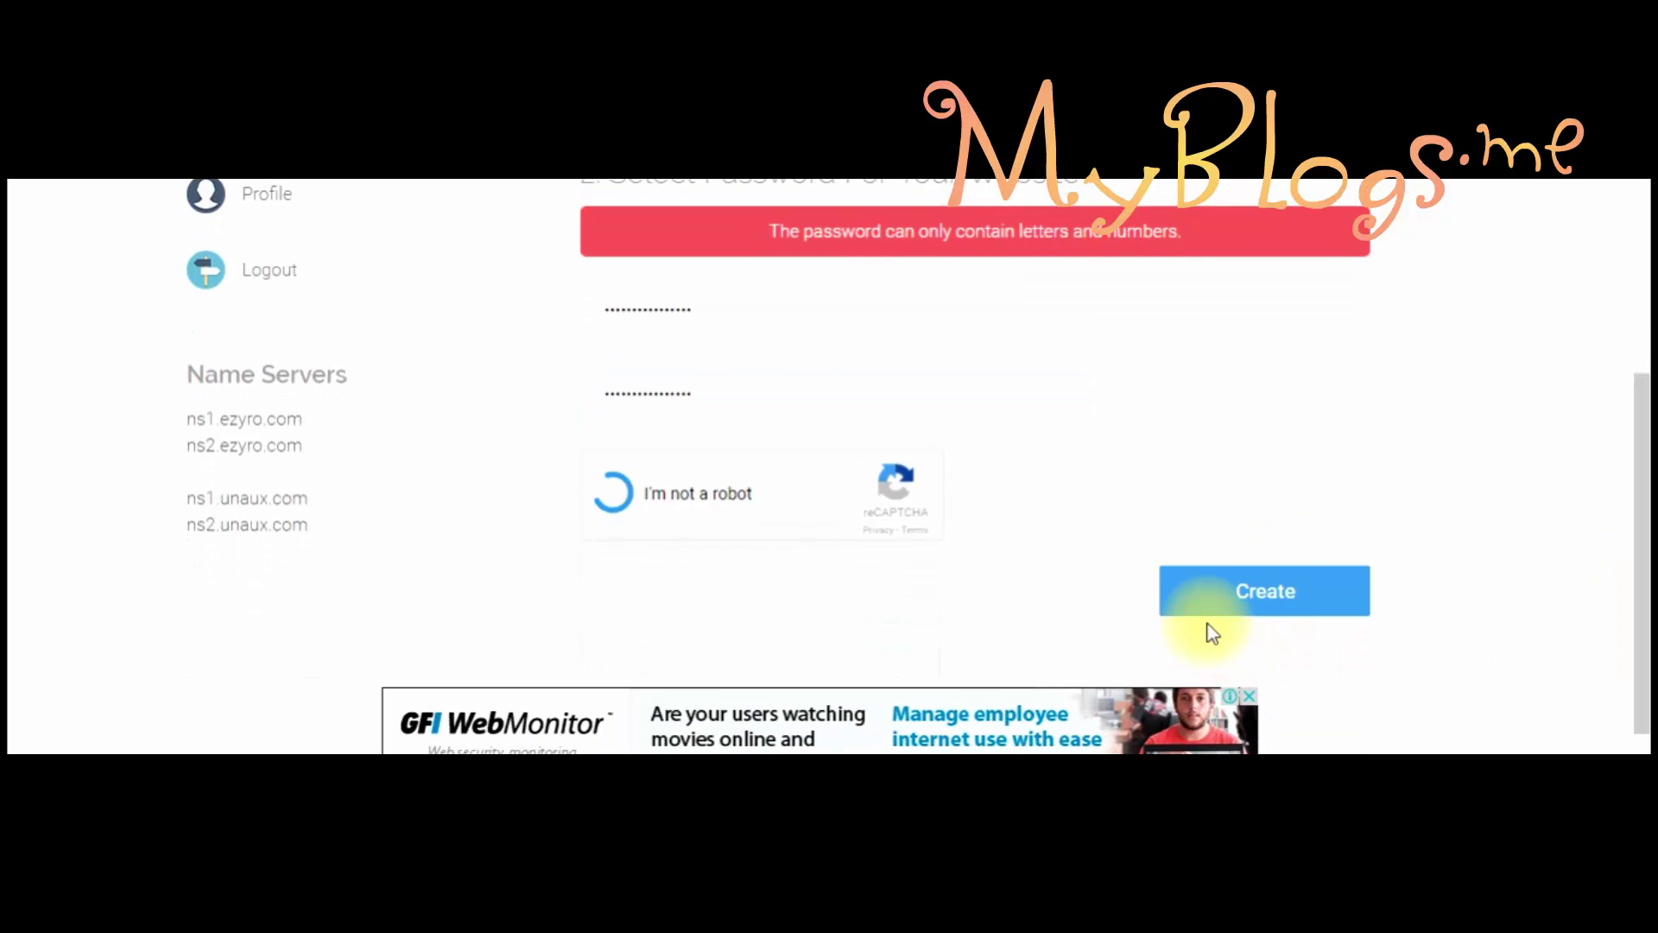
left_click(1282, 590)
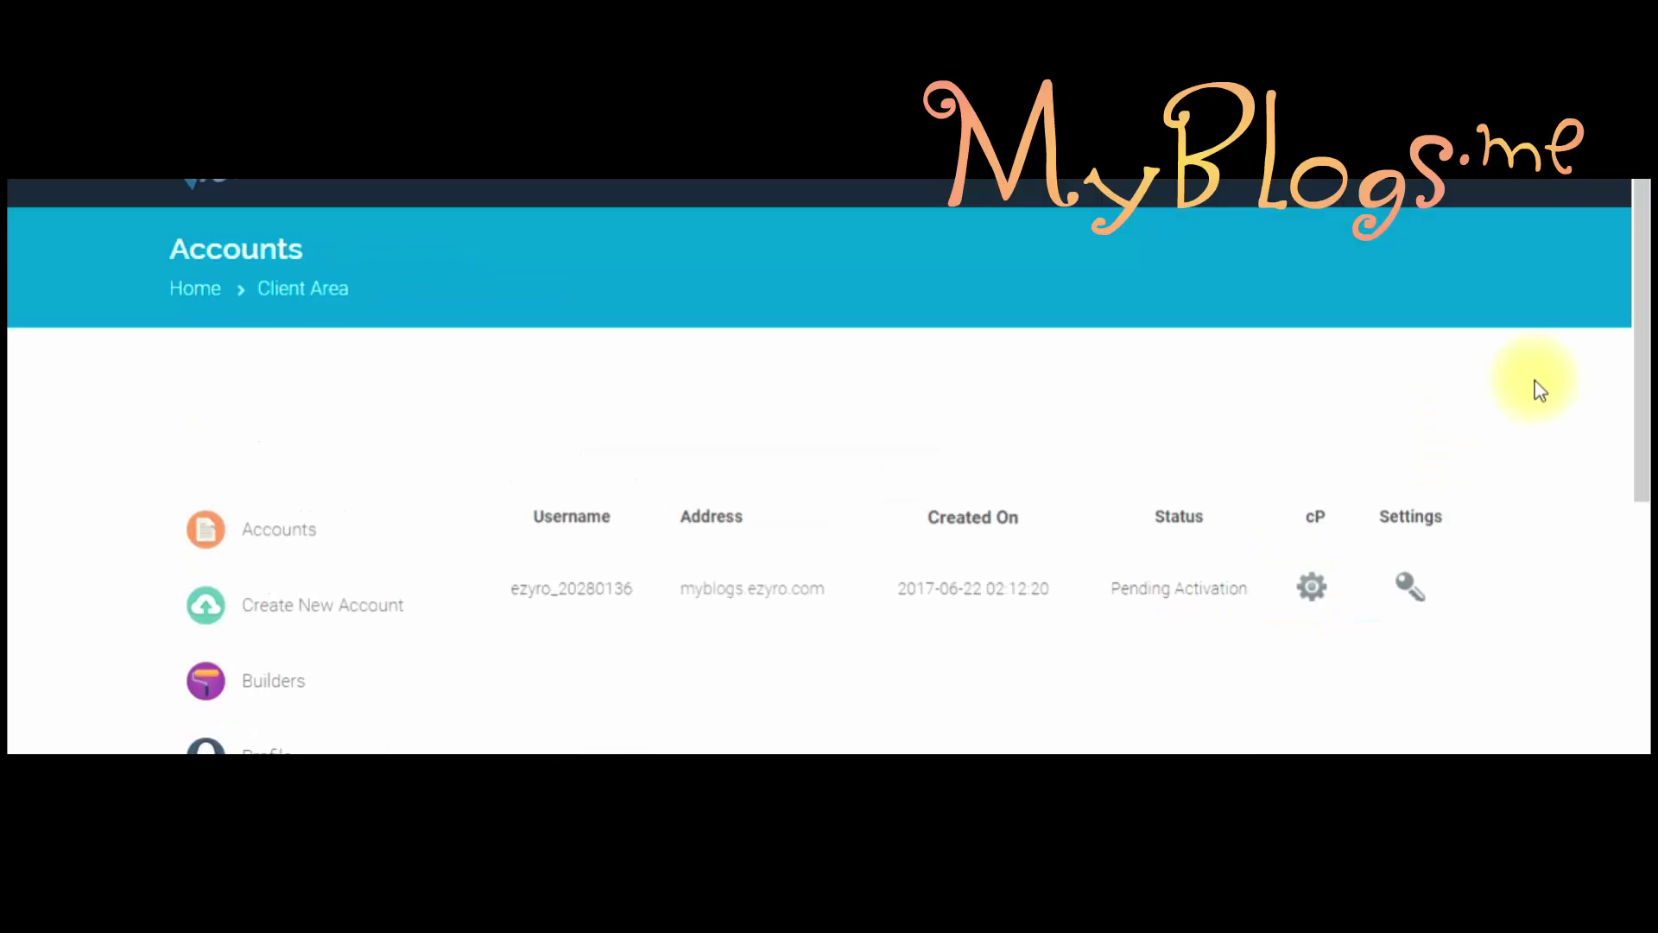
Step: Open the control panel for myblogs.ezyro.com from the Accounts list
left_click(1639, 292)
left_click_drag(1639, 292, 1635, 381)
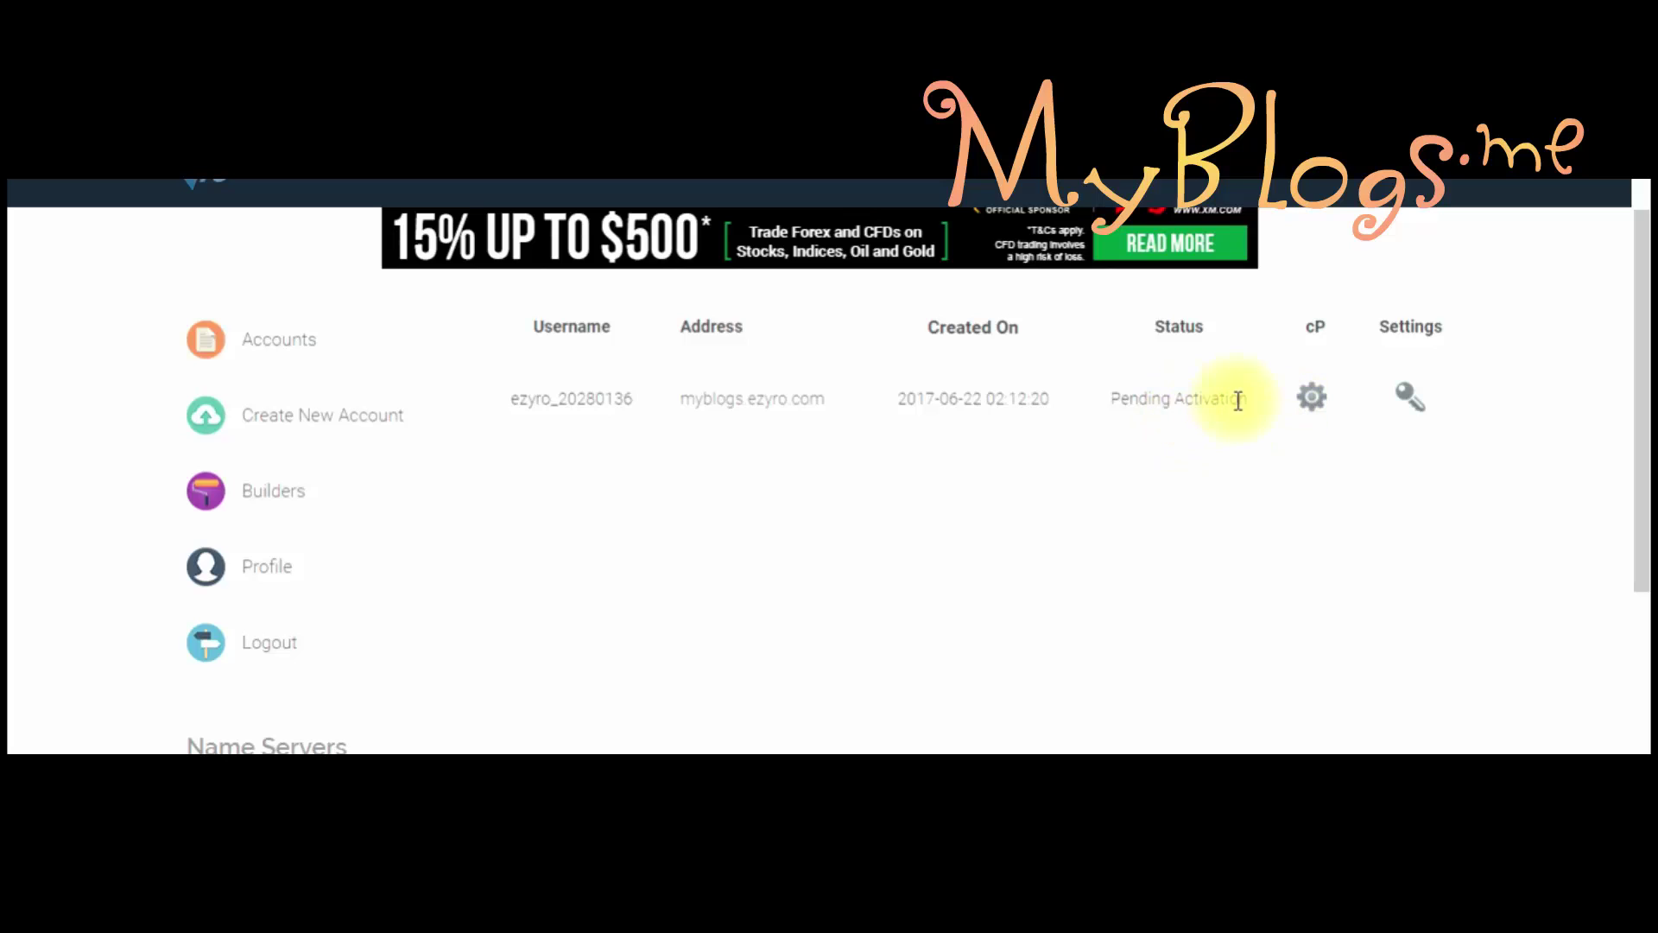
left_click(1312, 401)
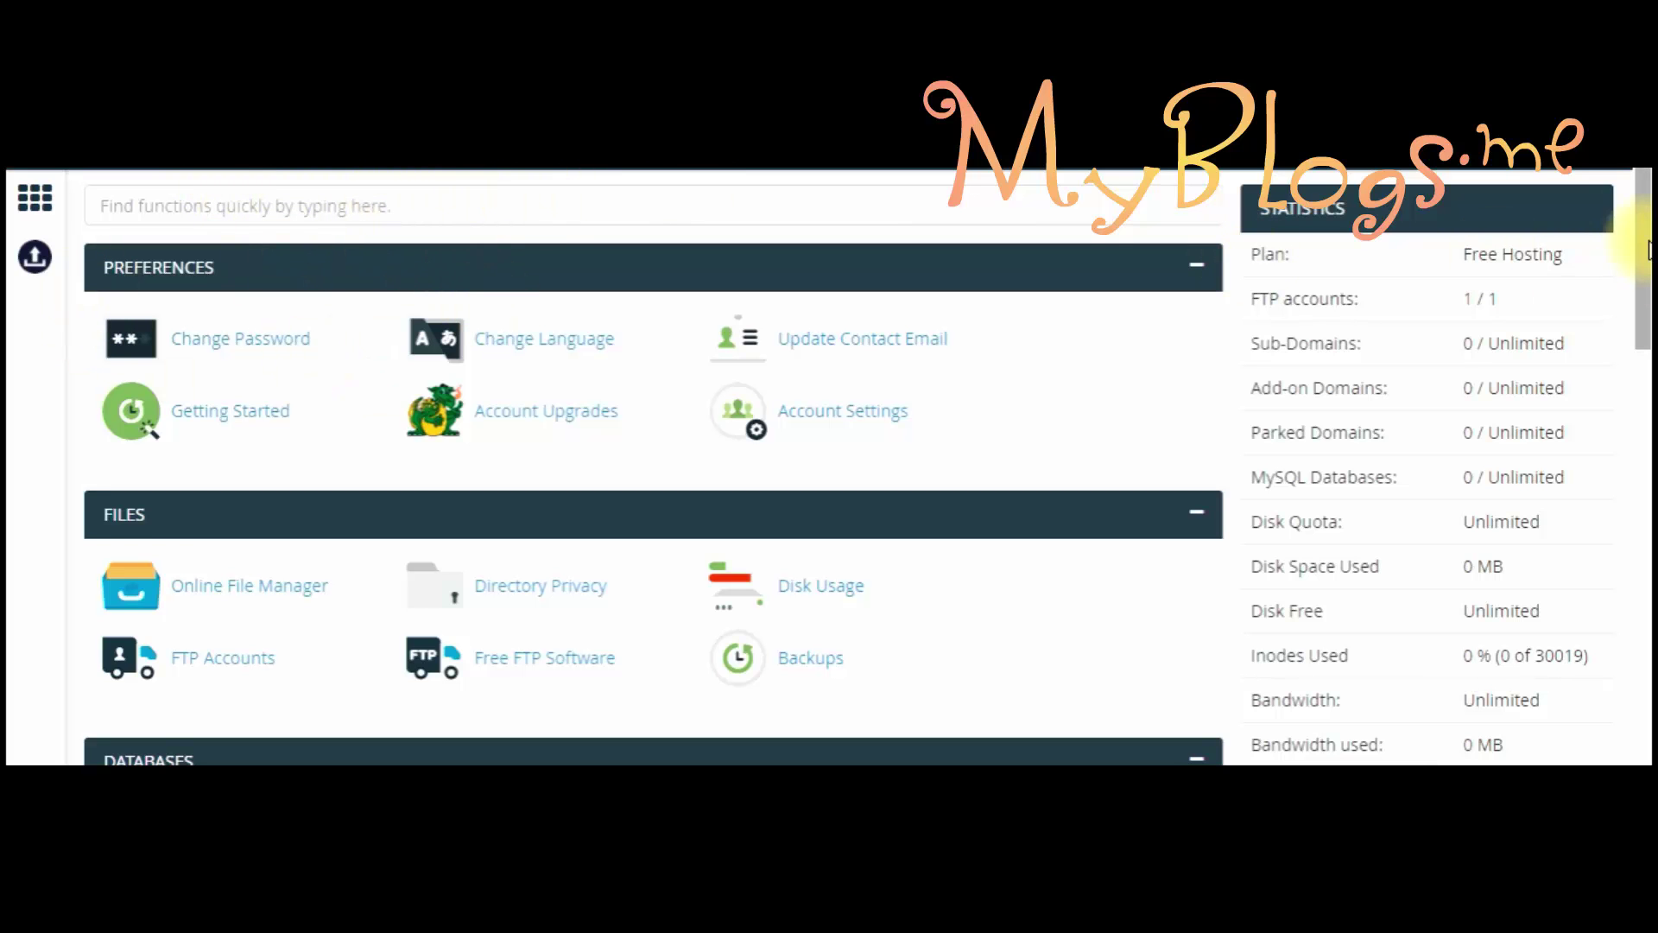
Step: Find Softaculous Apps Installer further down the cPanel dashboard and launch it
mouse_move(1643, 223)
left_mouse_down()
mouse_move(1647, 398)
mouse_move(1643, 238)
left_mouse_up()
scroll(1650, 250, "down", 2)
scroll(1643, 210, "up", 2)
scroll(1645, 212, "down", 1)
scroll(1645, 212, "up", 1)
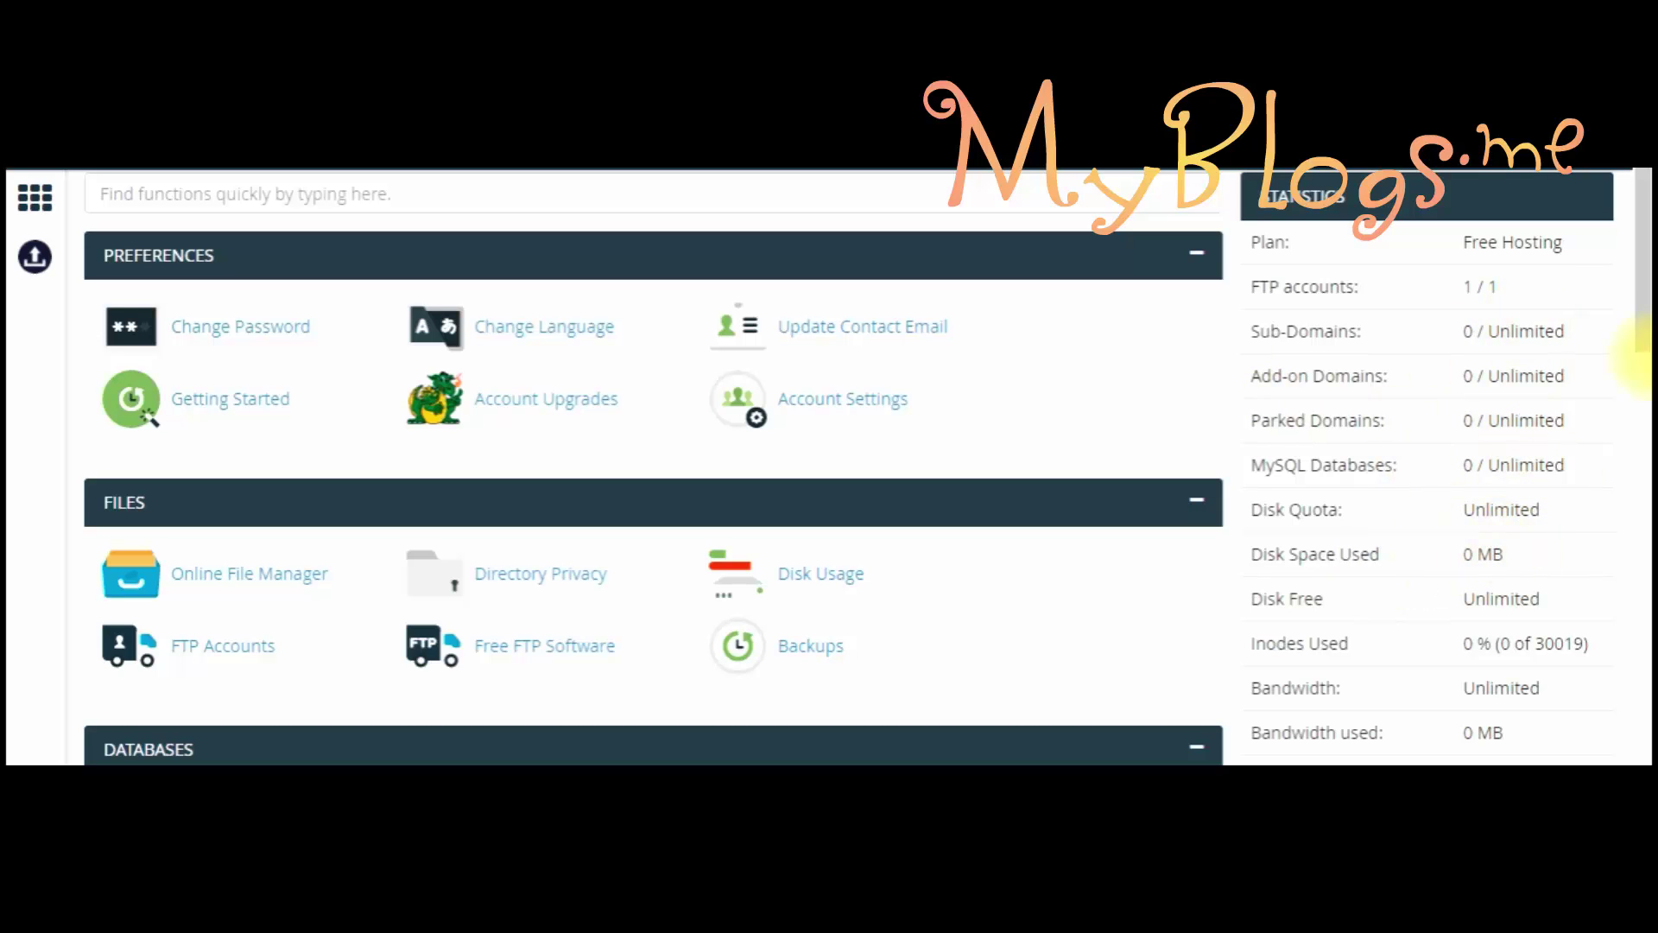
left_click_drag(1636, 340, 1648, 380)
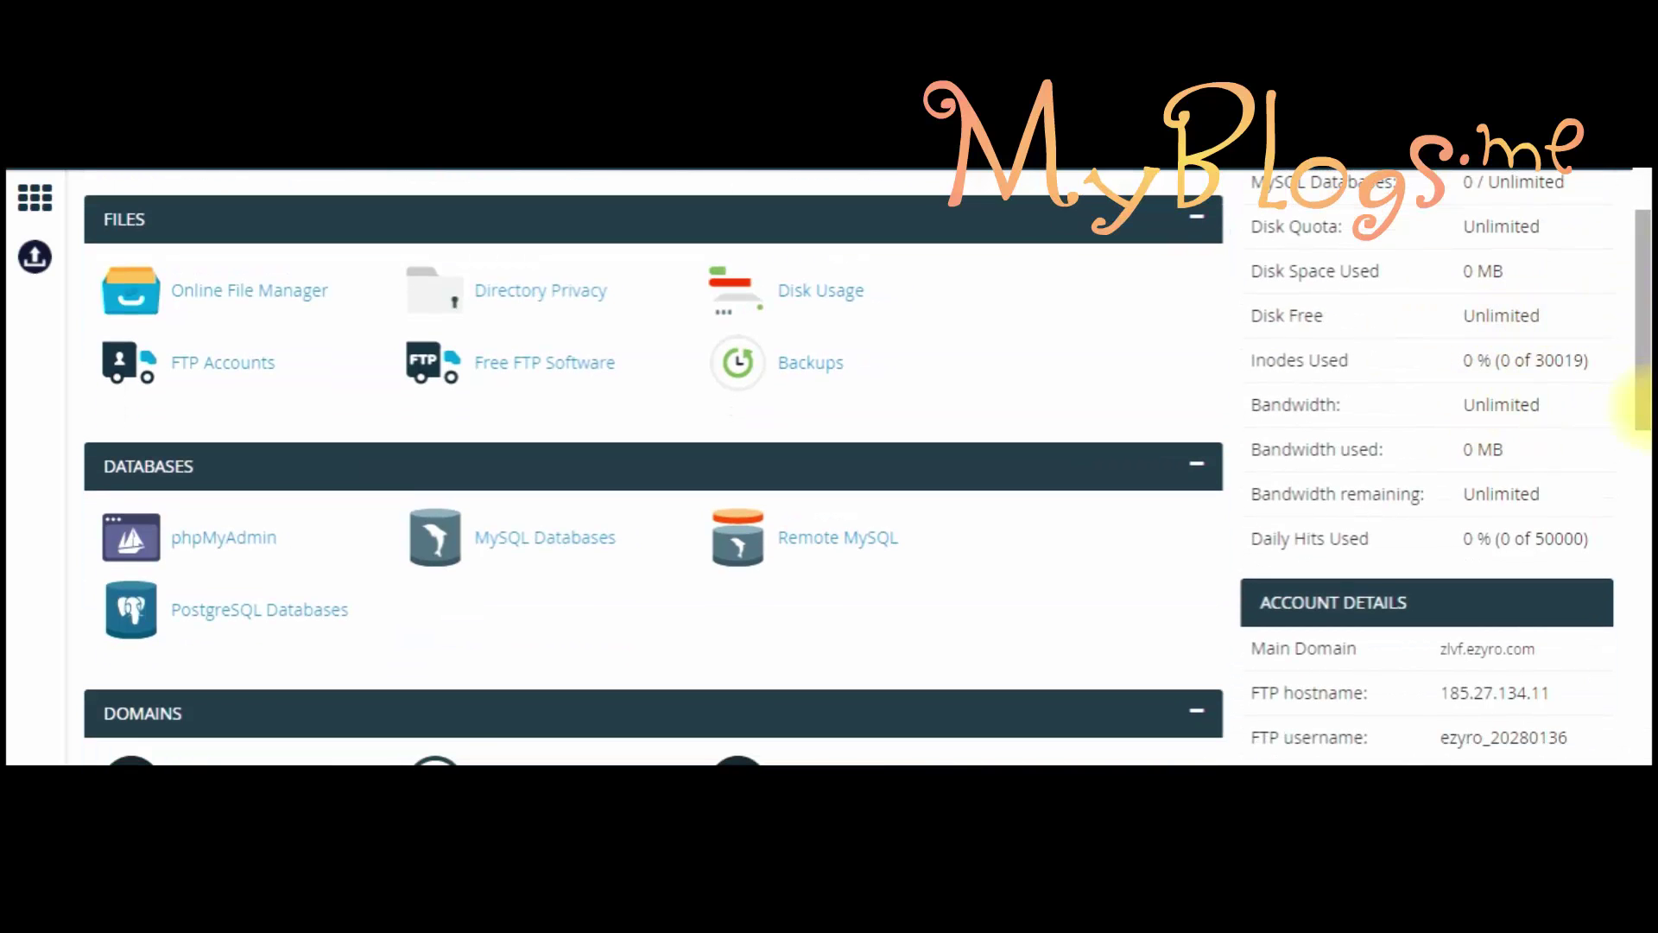
scroll(1520, 363, "down", 3)
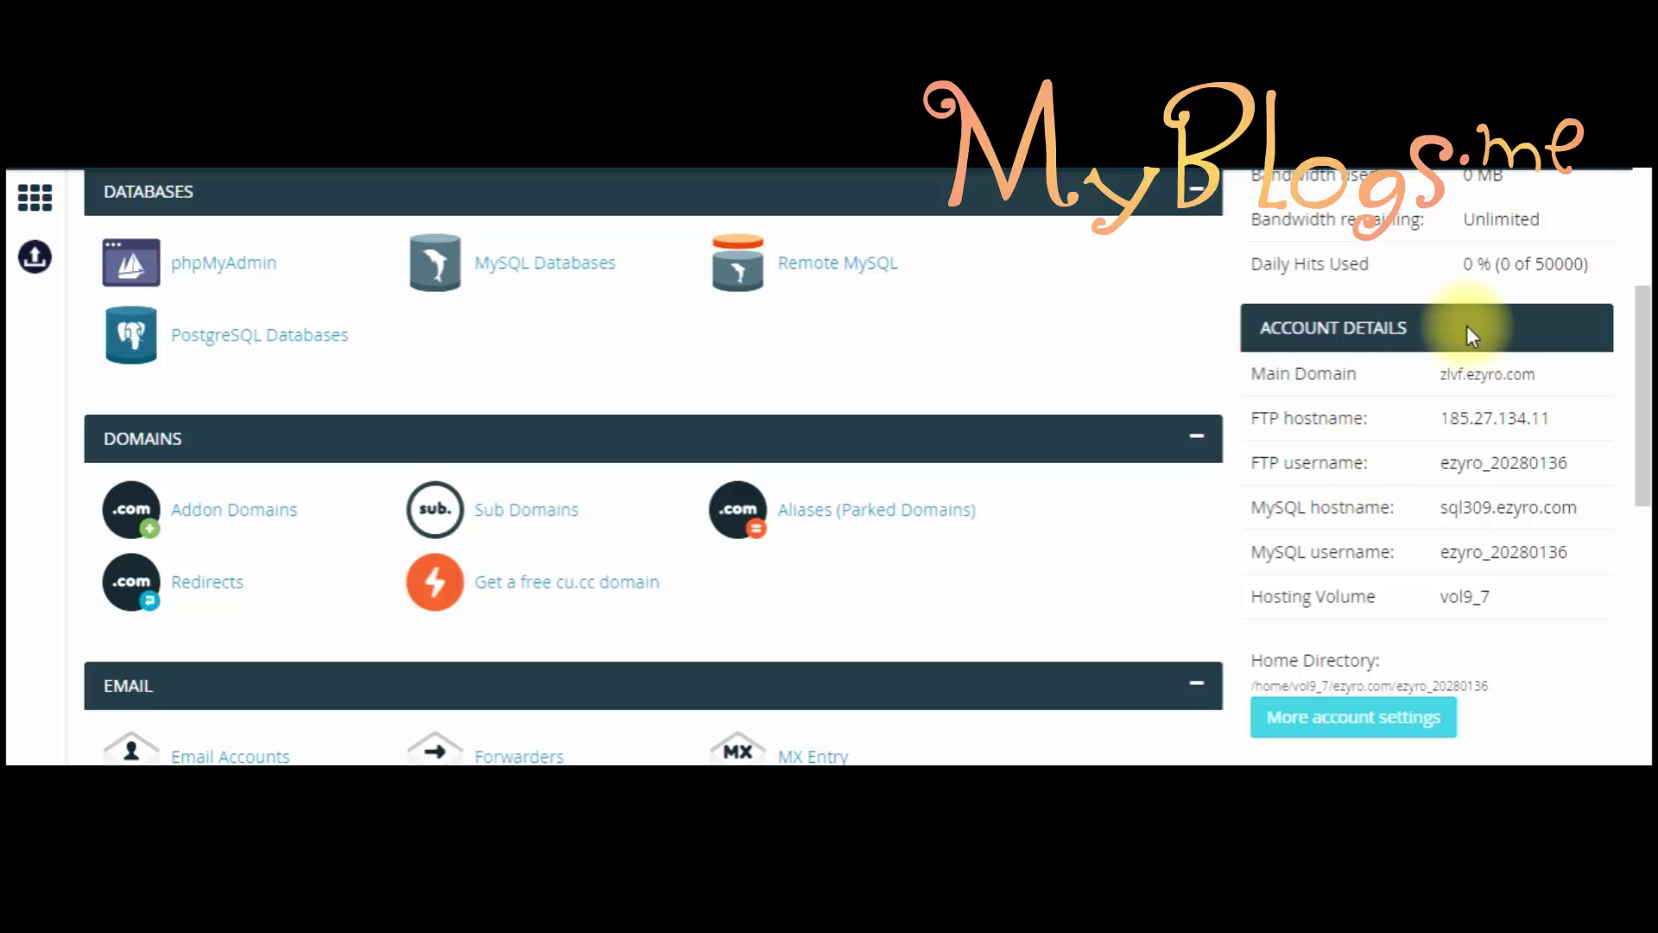
left_click_drag(1644, 399, 1647, 759)
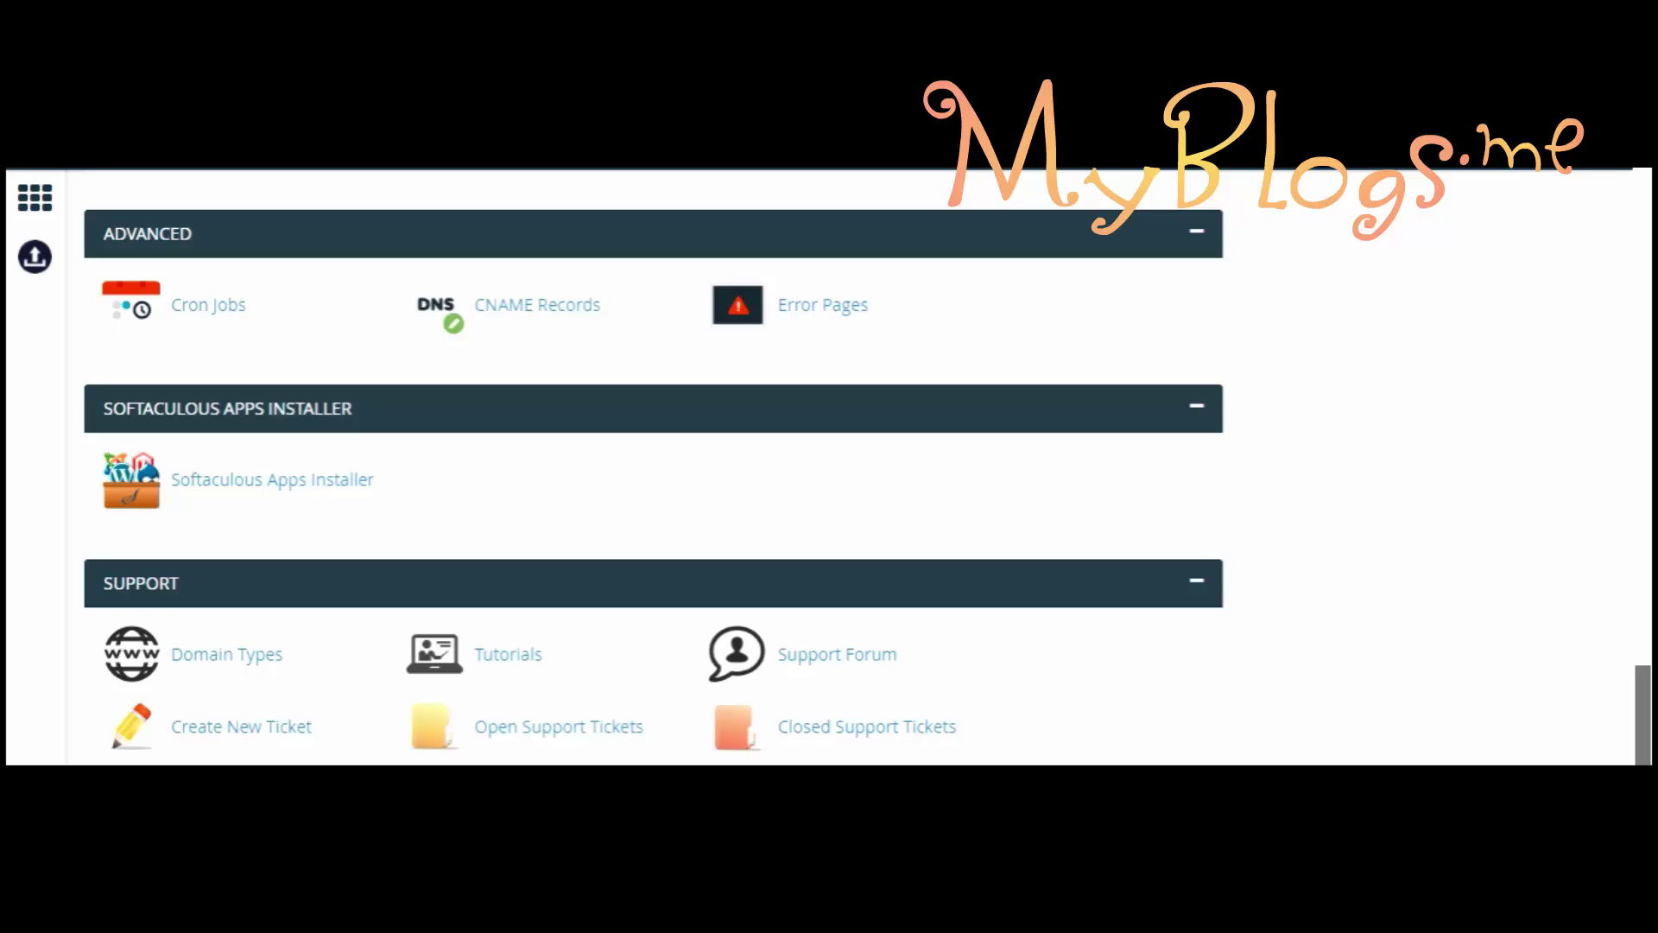
left_click(259, 482)
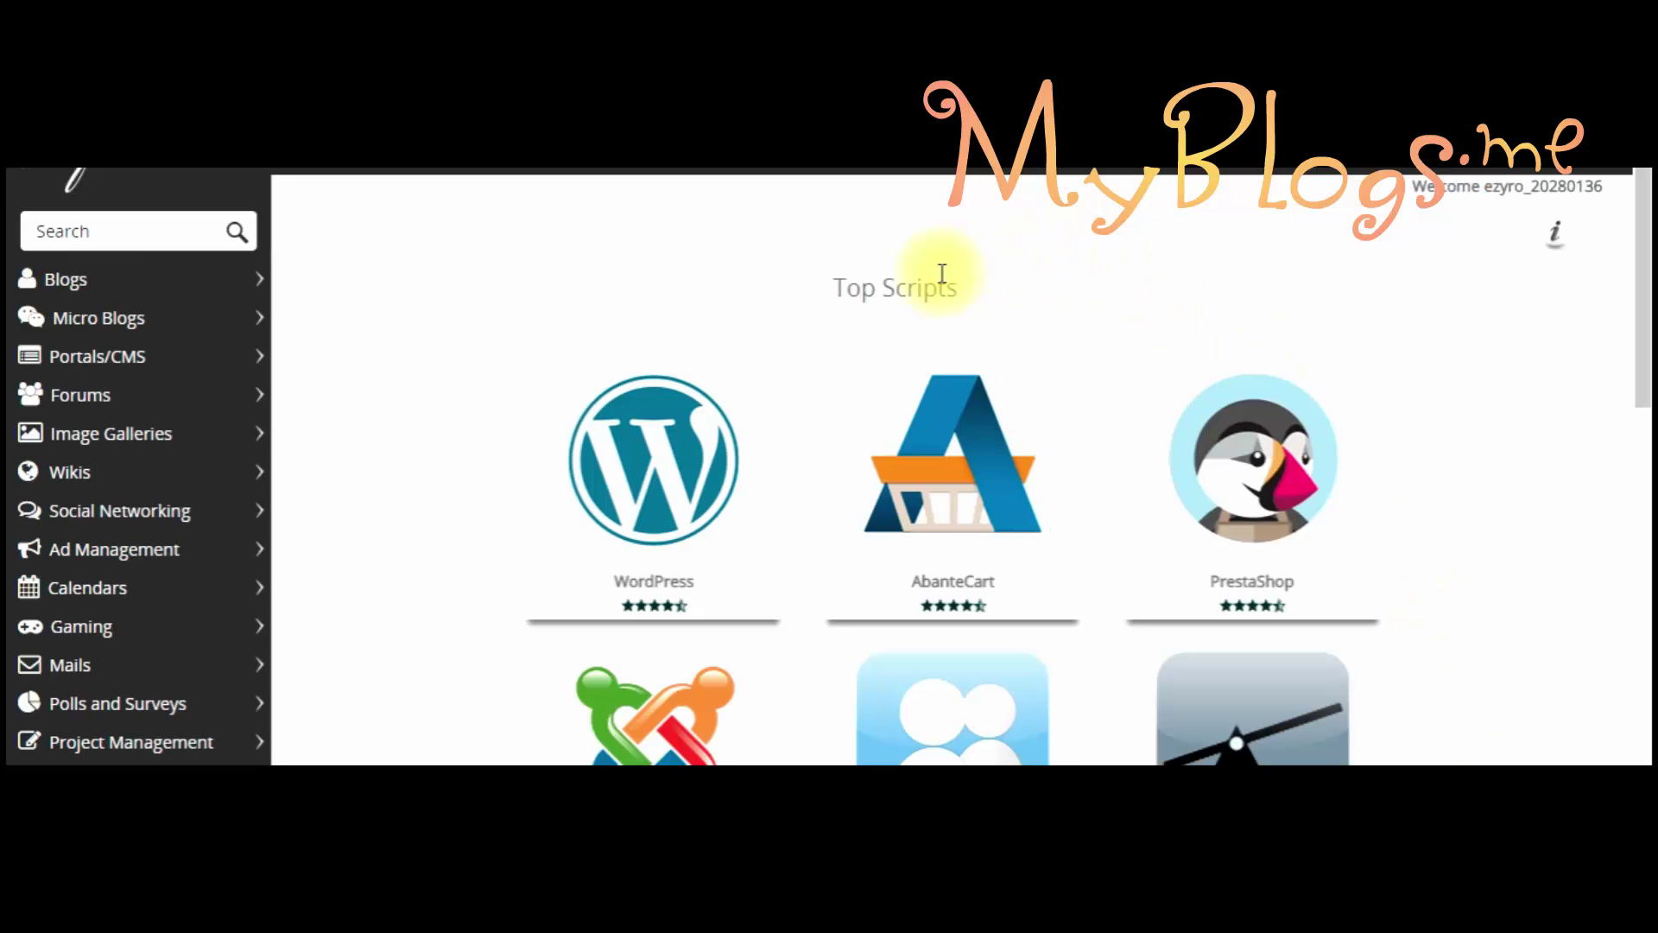
left_click(1647, 252)
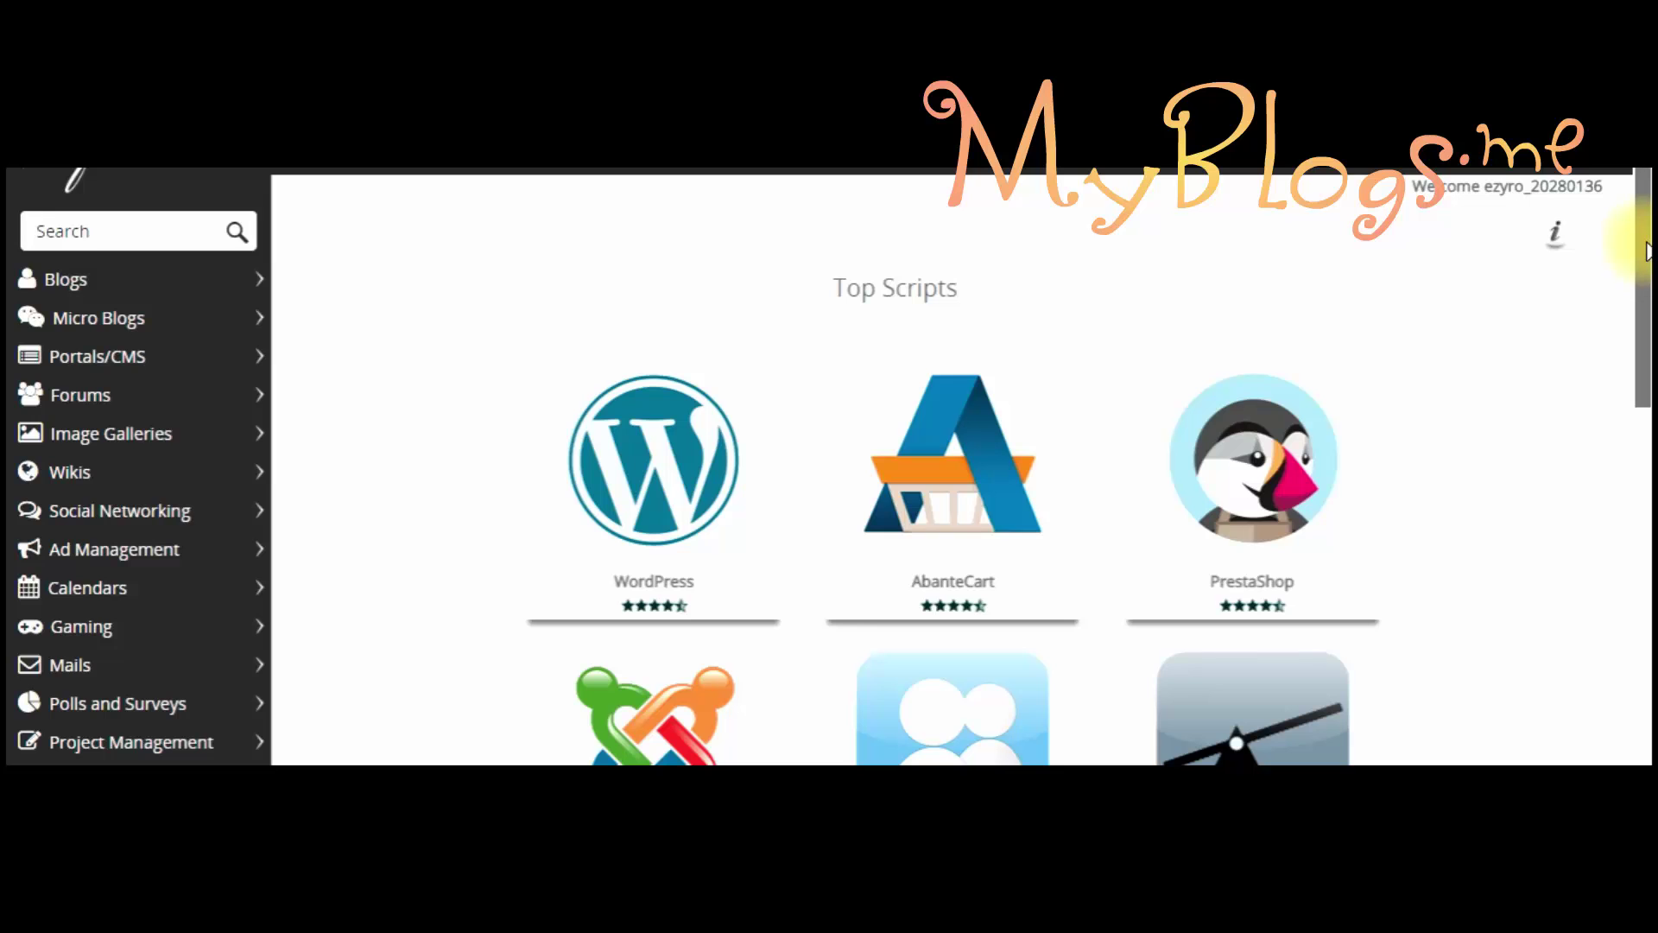
left_click_drag(1647, 252, 1566, 215)
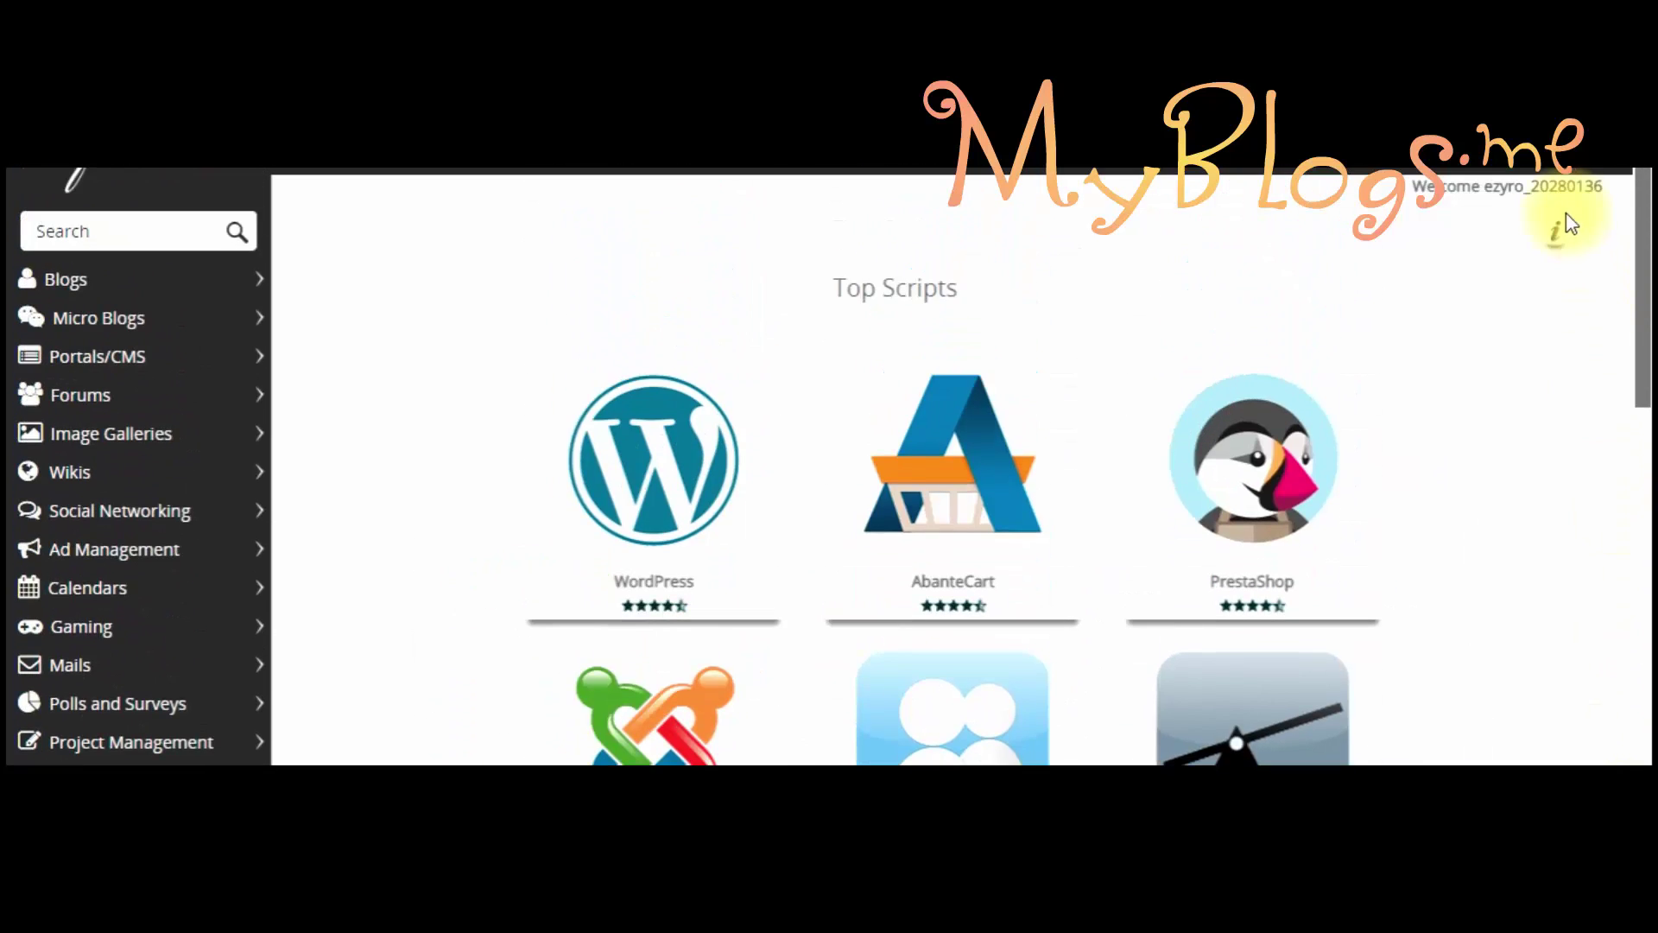